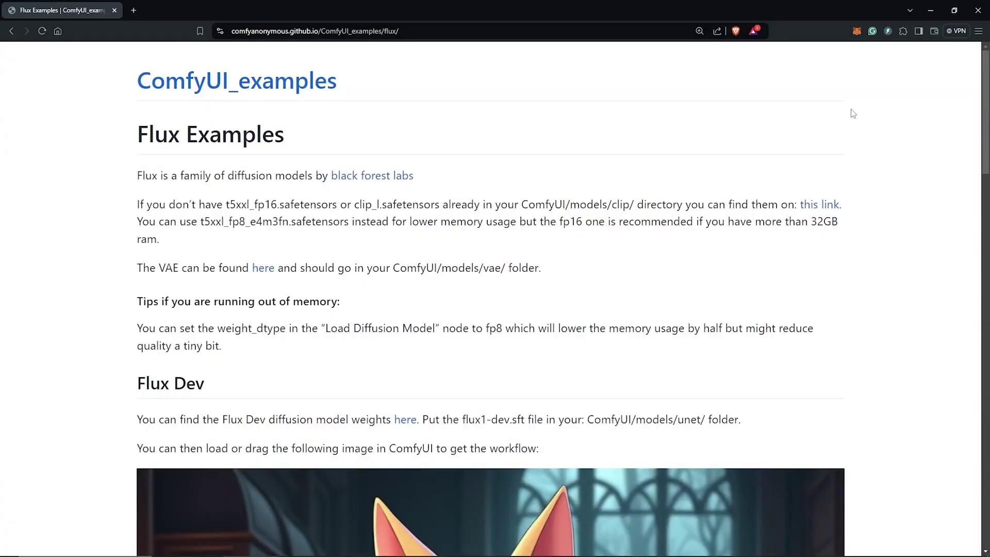
Step: Zoom the Flux Examples documentation page out with Ctrl+minus
key(ctrl+minus)
key(ctrl+minus)
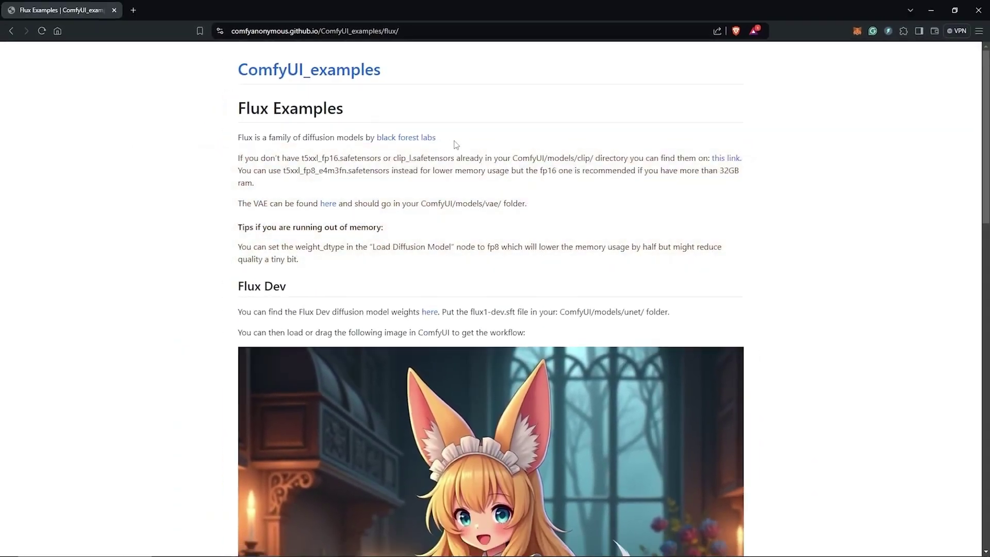
Step: Open the Black Forest Labs announcement link in a new tab
drag(435, 135, 362, 140)
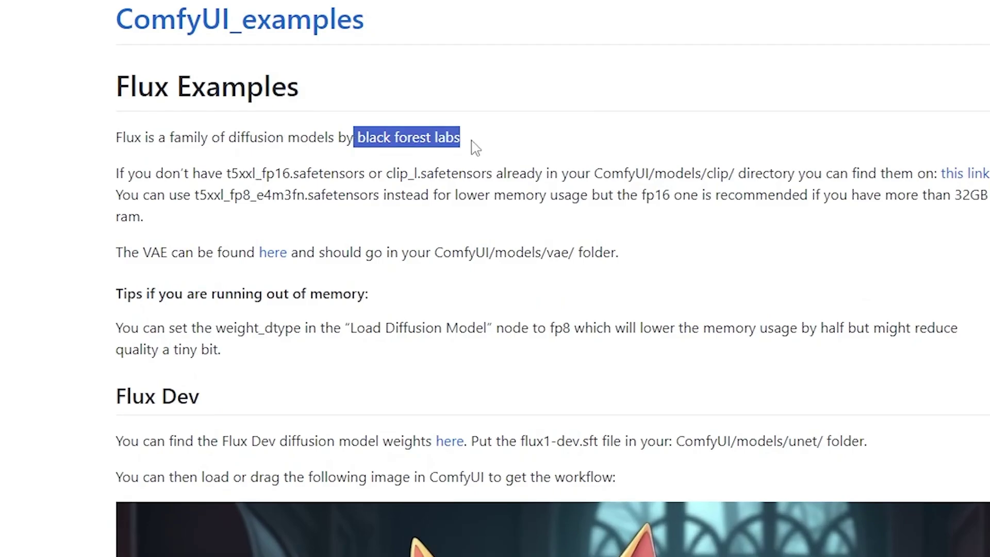
click(513, 141)
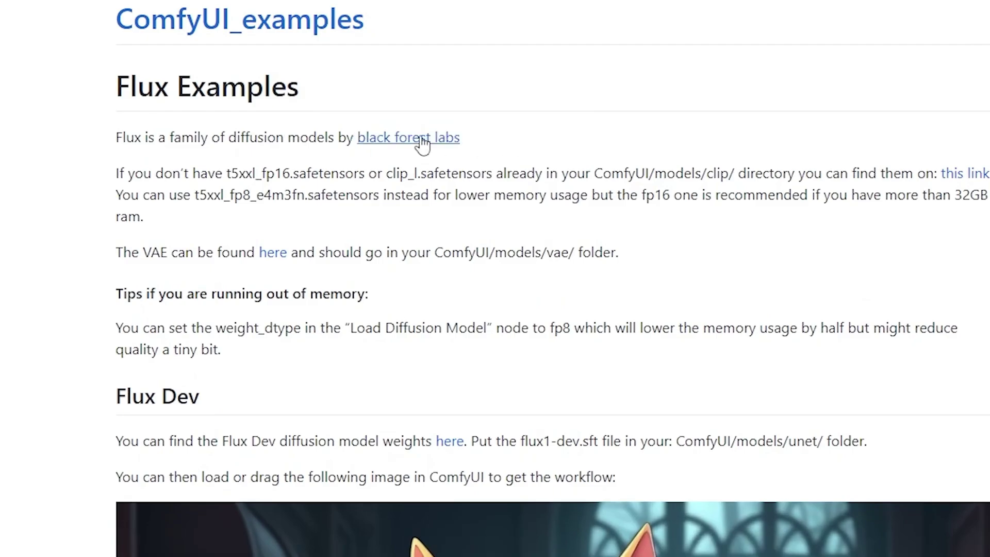
right_click(422, 141)
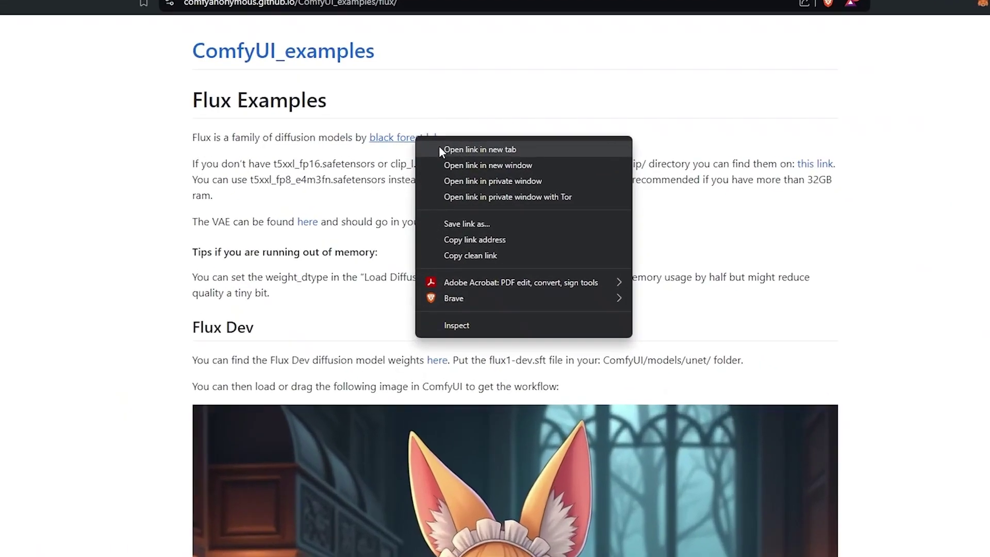
click(438, 150)
click(164, 10)
Step: Skim the announcement, close its tab, and scroll back up the Flux Examples page
scroll(122, 226, down, 15)
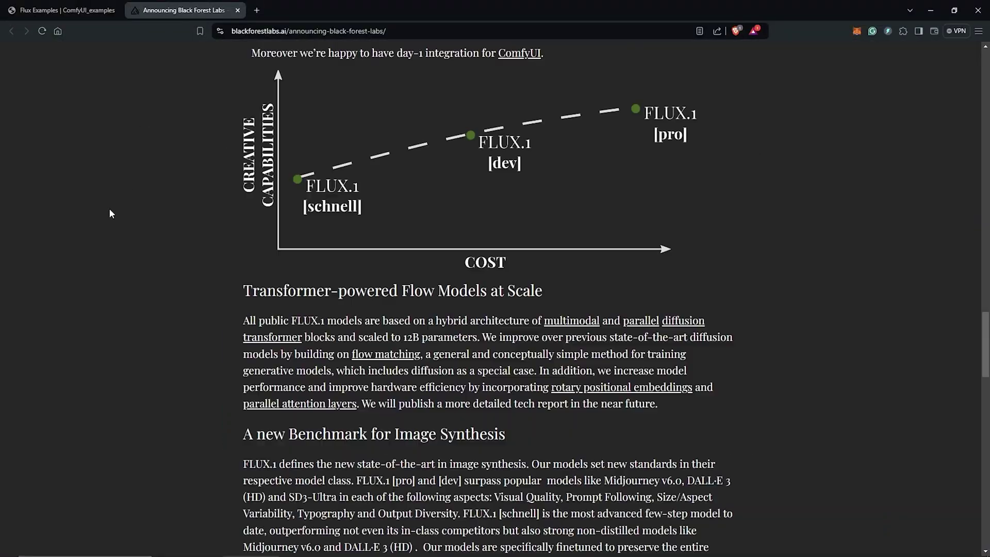
scroll(103, 200, down, 12)
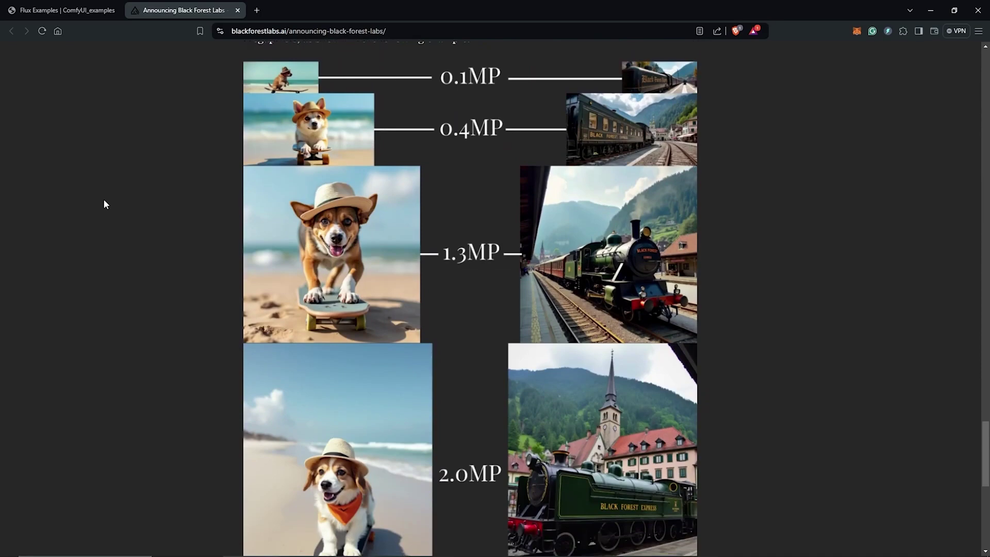
key(ctrl+w)
ctrl+scroll(792, 189, up, 3)
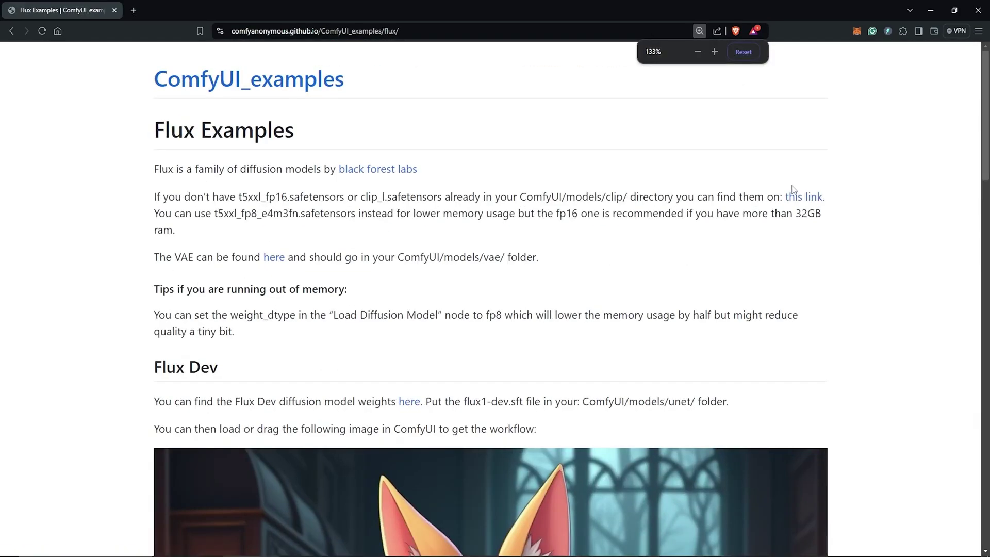
ctrl+scroll(792, 187, up, 1)
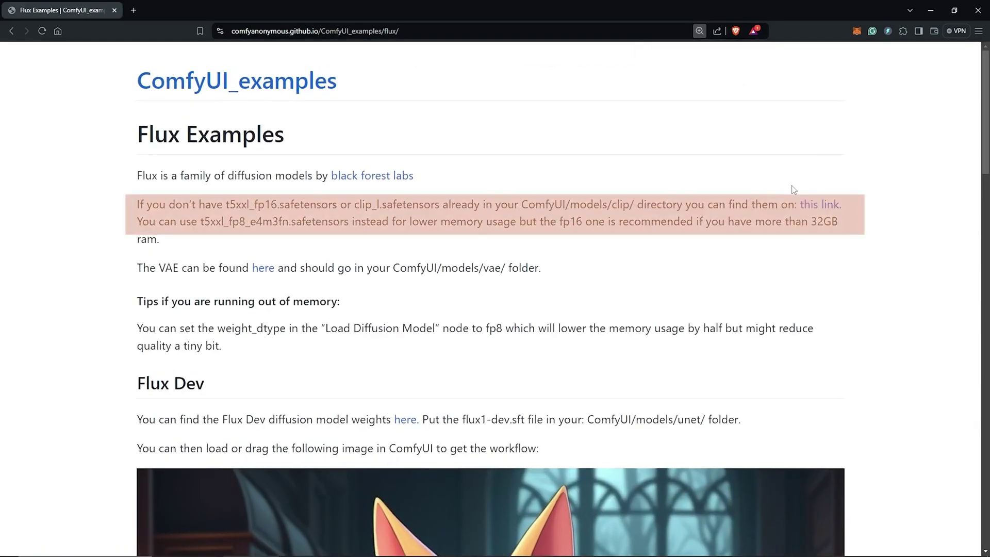
Step: Open the flux_text_encoders page and save clip_l.safetensors into ComfyUI/models/clip
right_click(813, 202)
click(681, 211)
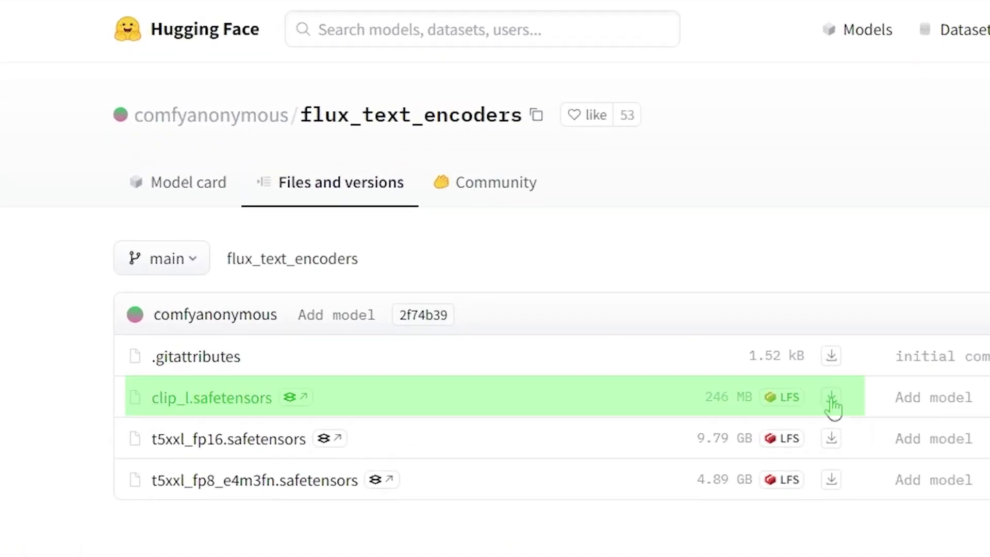
click(832, 400)
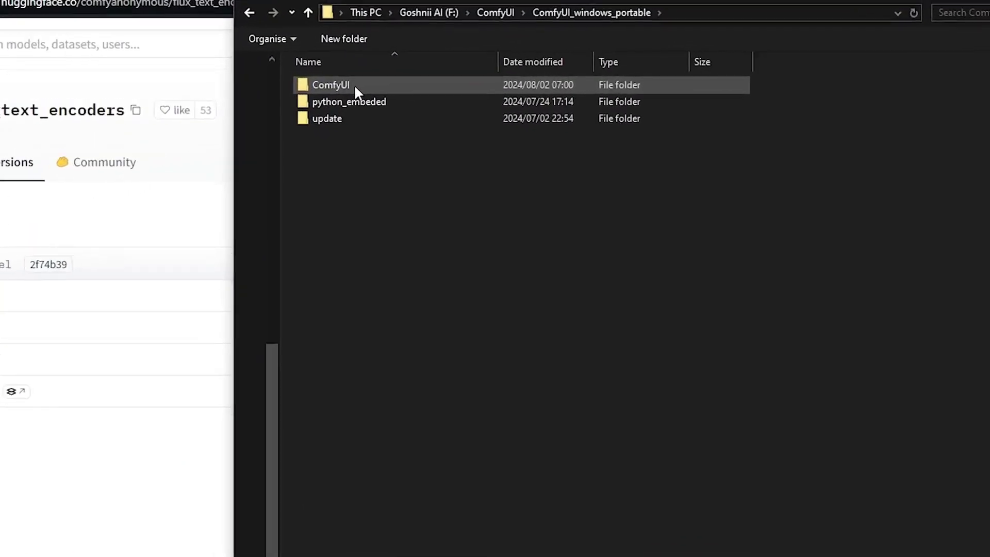
double_click(354, 87)
double_click(315, 242)
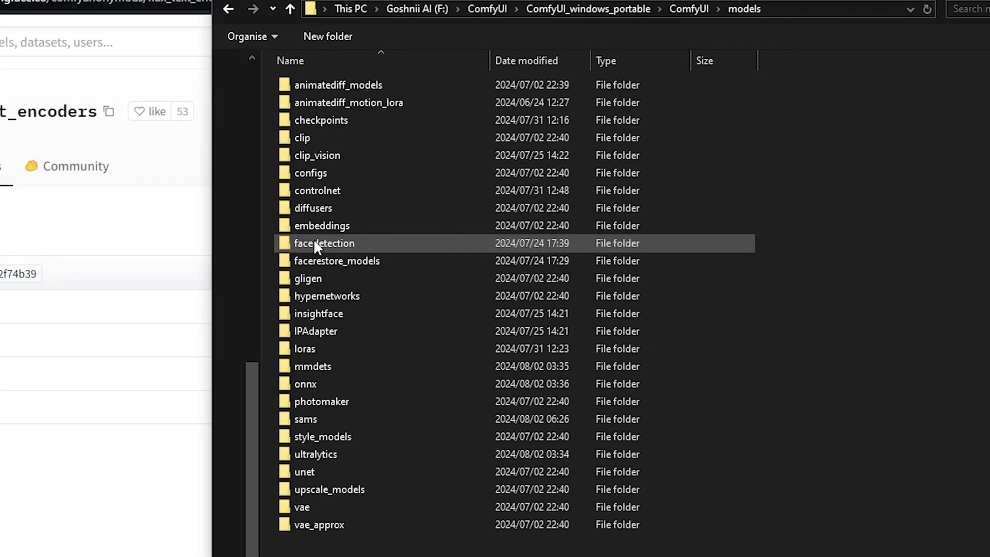
double_click(312, 137)
click(854, 541)
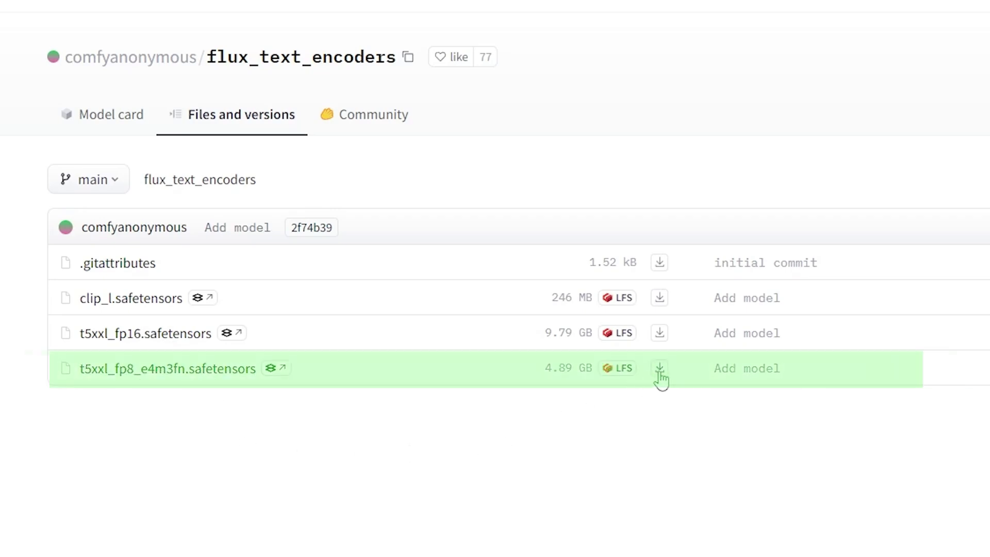
Step: Save t5xxl_fp8_e4m3fn.safetensors into the same clip folder and close the Hugging Face tab
click(660, 368)
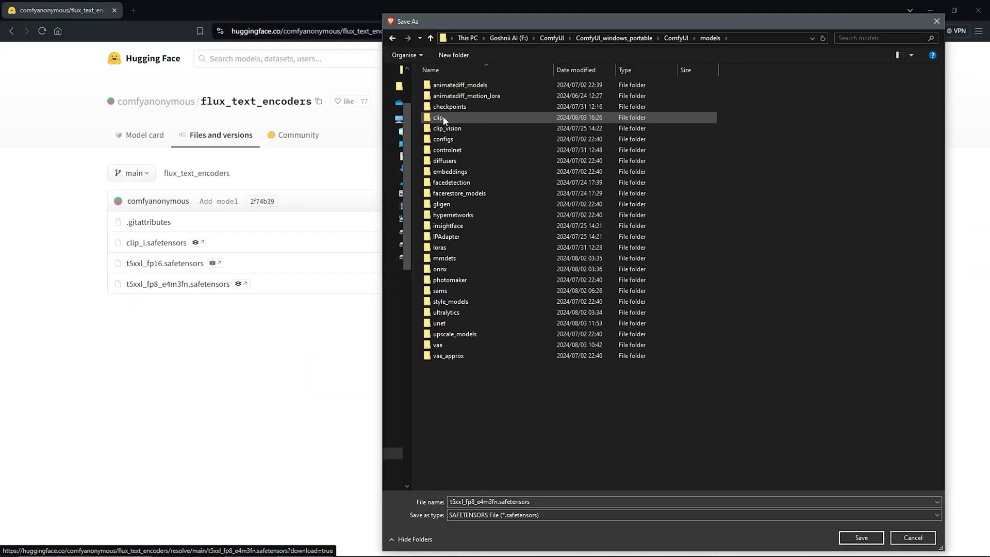
click(445, 118)
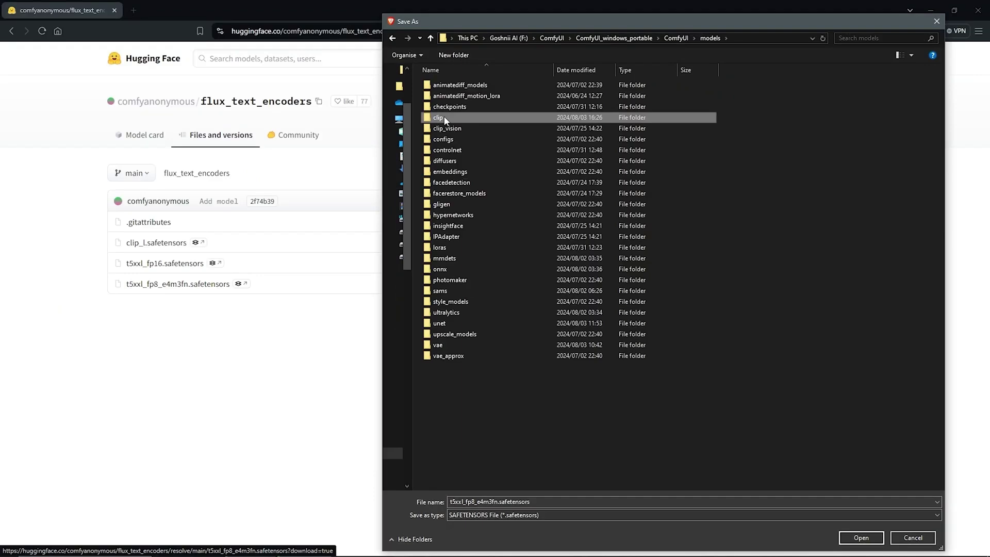
double_click(445, 118)
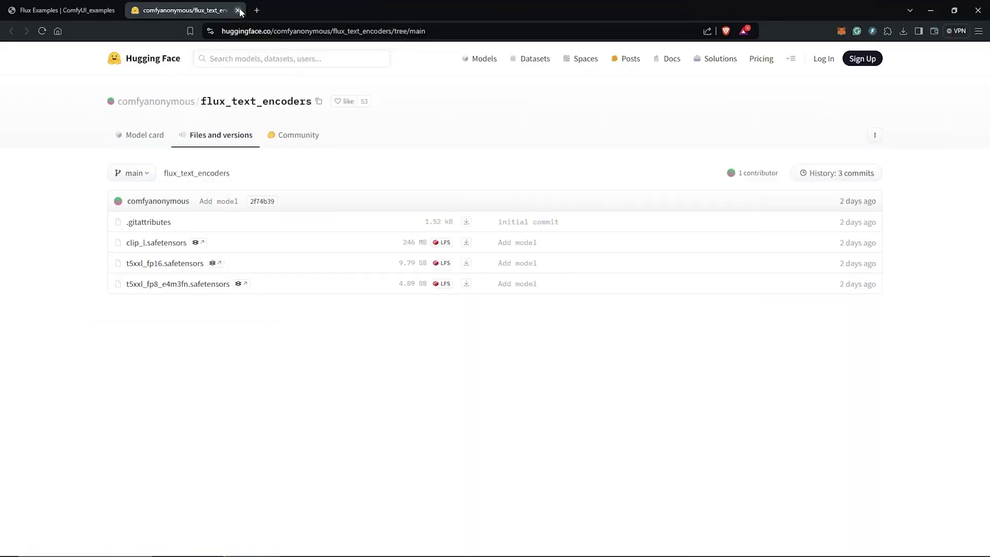
click(237, 11)
Step: Open the VAE link to the FLUX.1-schnell ae.sft page in a new tab
double_click(121, 263)
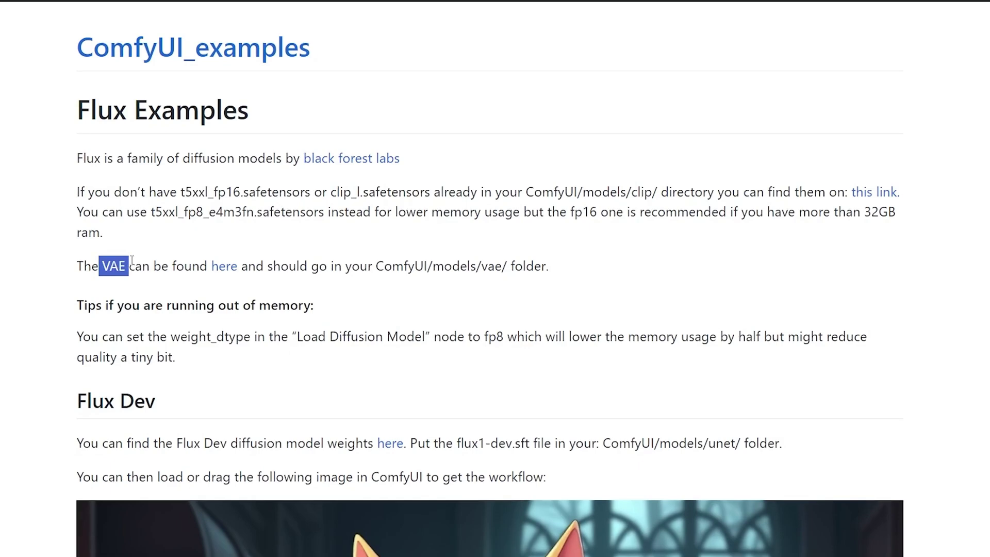
click(106, 266)
right_click(230, 271)
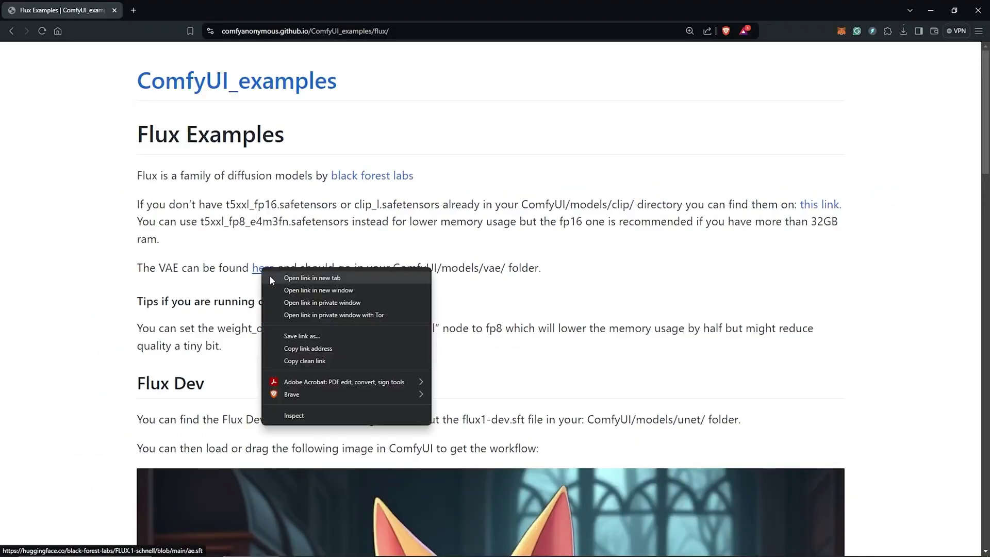
click(271, 278)
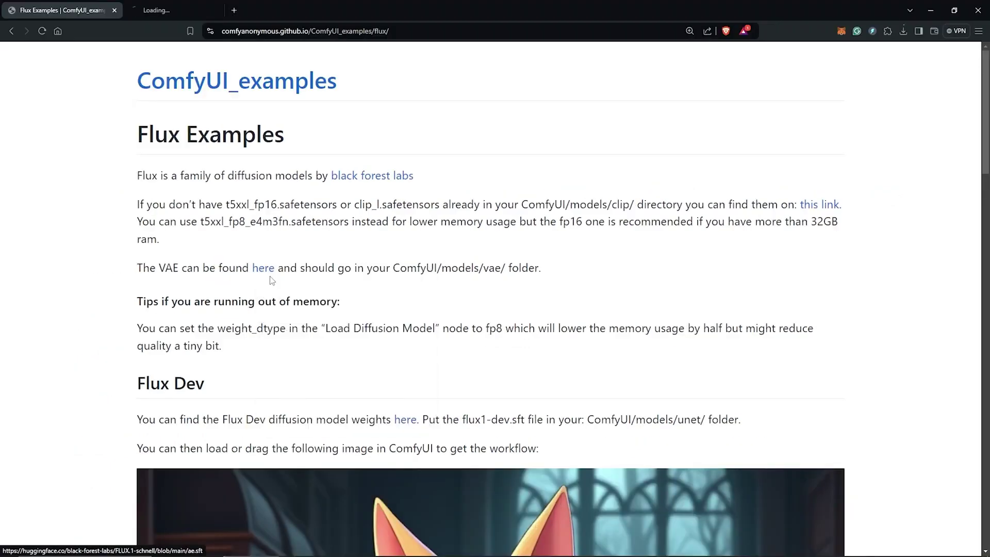
click(195, 9)
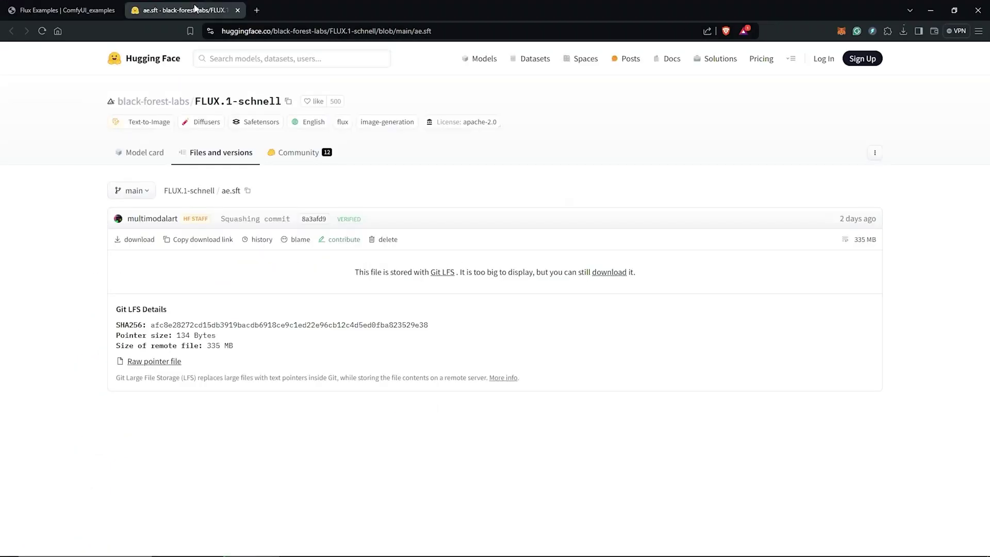
Step: Download ae.sft into ComfyUI/models/vae and close the tab
click(133, 240)
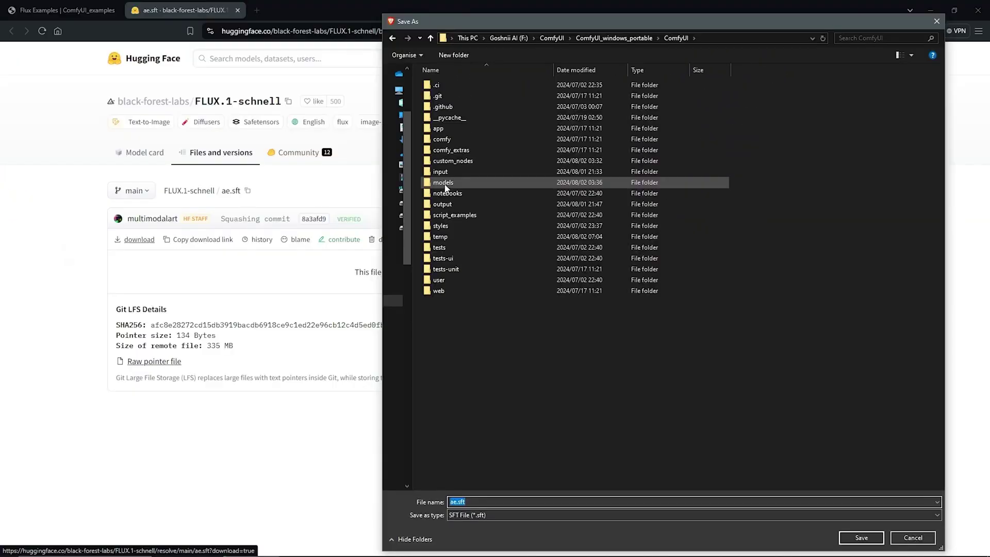
double_click(444, 186)
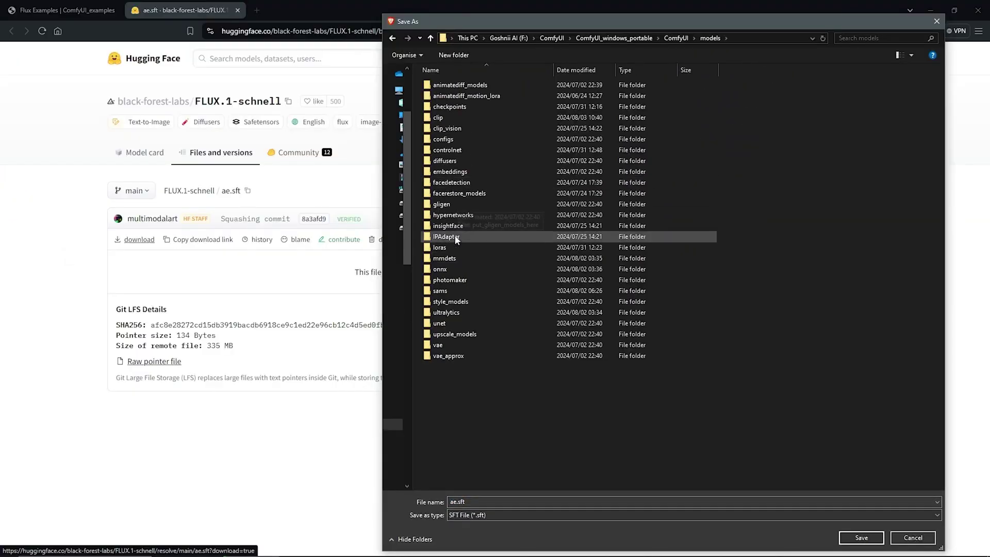
double_click(442, 346)
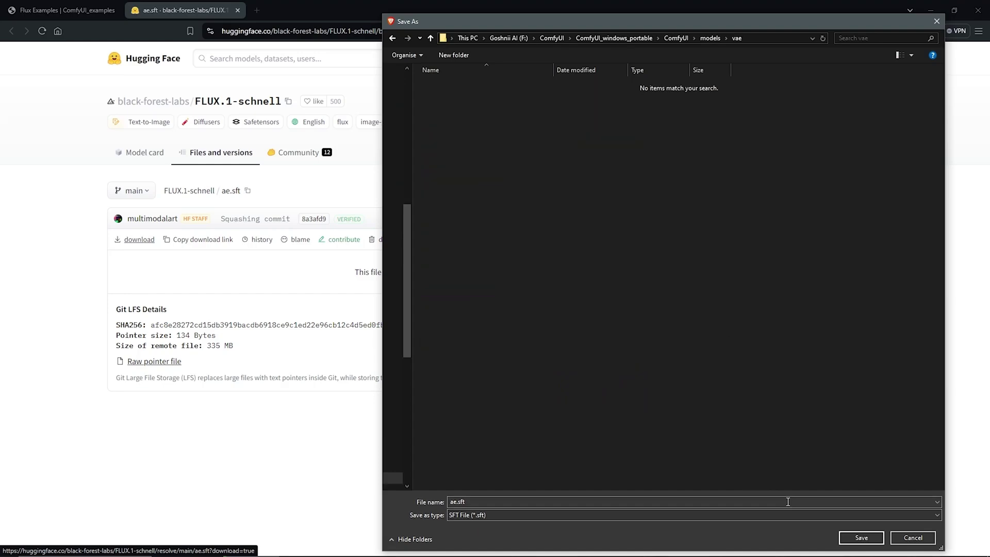
click(861, 537)
click(238, 10)
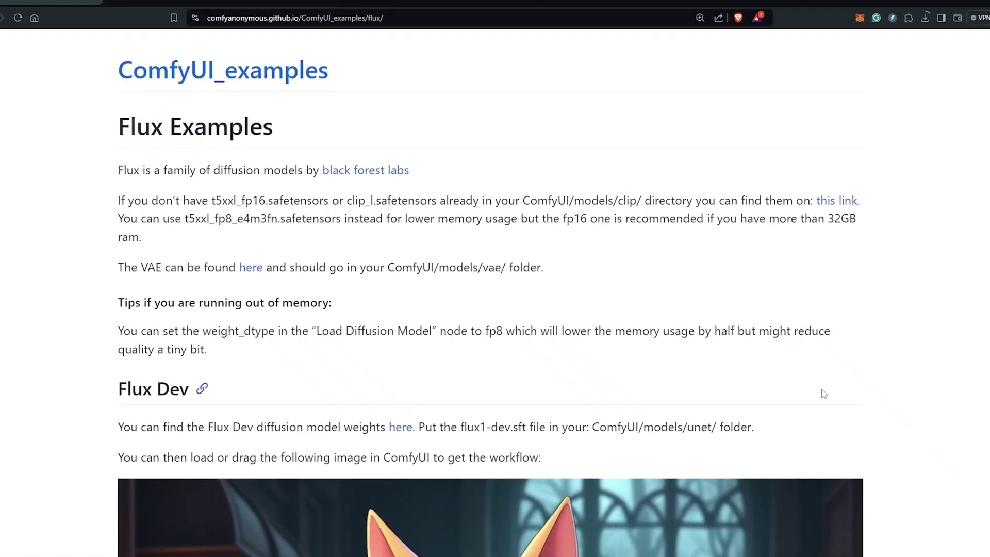
Step: Open the FLUX.1-schnell weights page linked from the Flux Schnell section
drag(117, 389, 191, 389)
scroll(761, 350, down, 10)
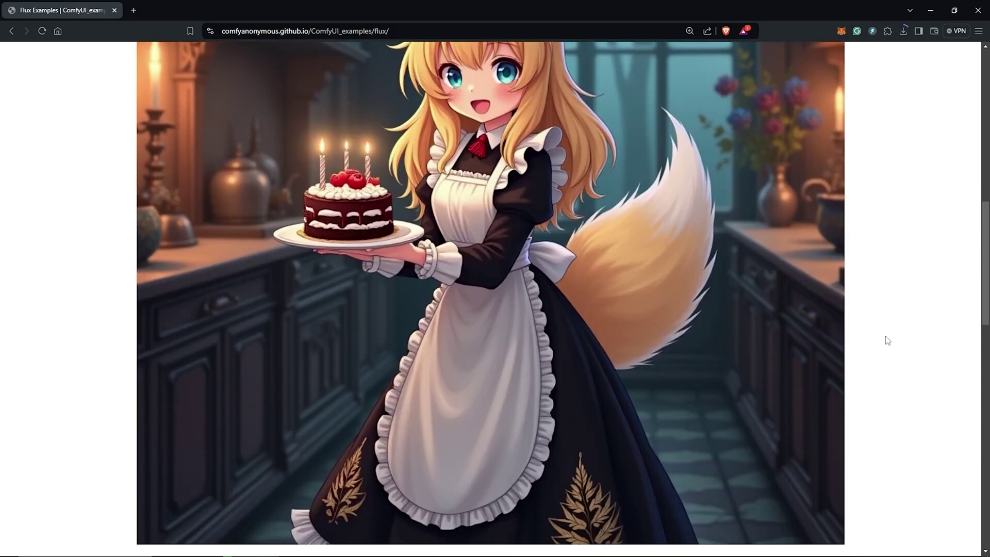
scroll(888, 340, down, 8)
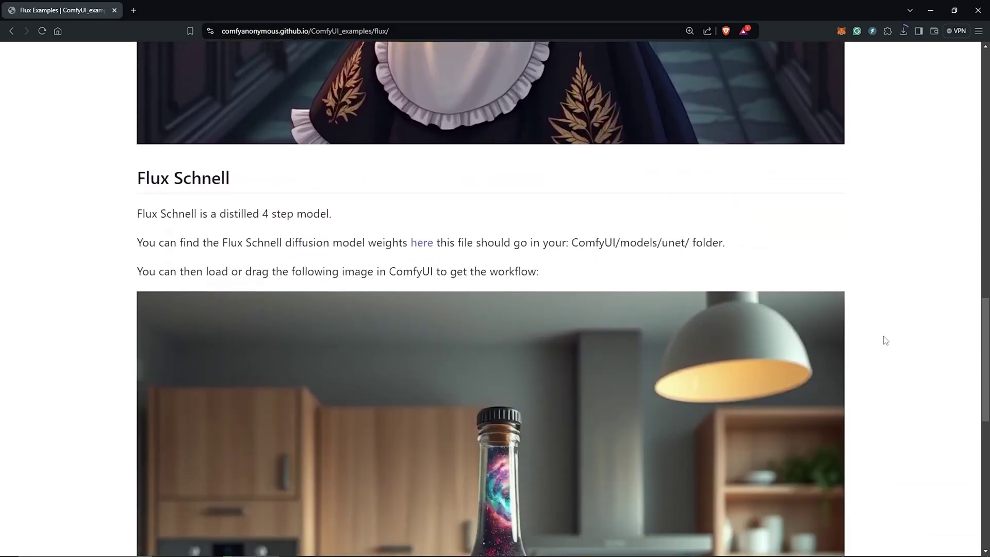
drag(136, 75, 230, 77)
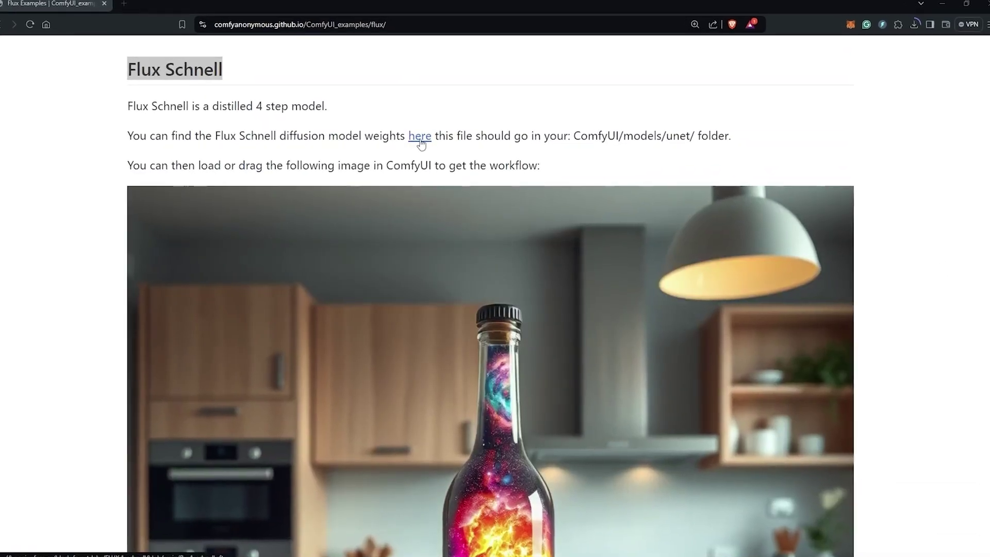
right_click(421, 141)
click(436, 154)
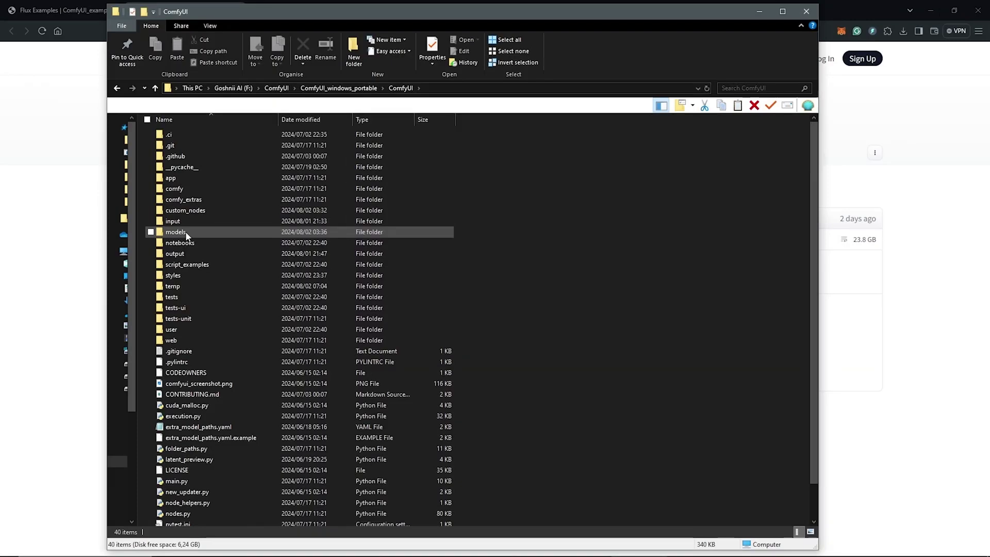
Step: Confirm the clip encoders, ae.sft and flux1-schnell.sft in their model folders, then select run_nvidia_gpu.bat
double_click(187, 233)
double_click(161, 165)
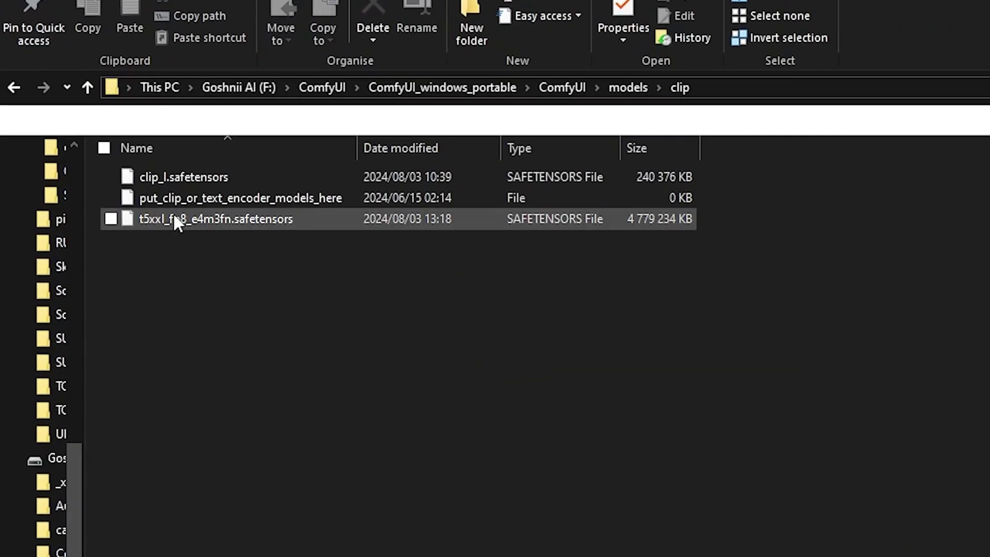
click(184, 177)
ctrl+click(175, 218)
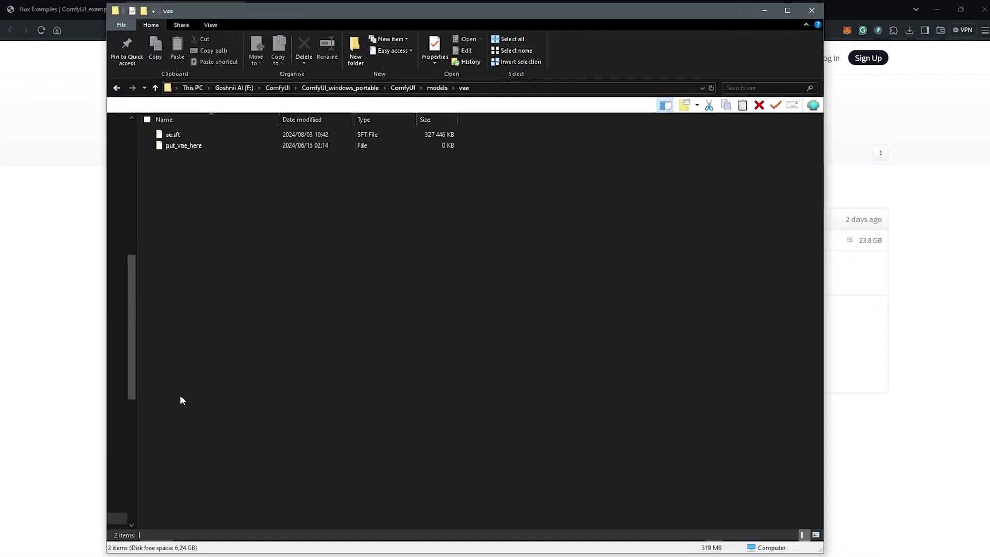
click(184, 135)
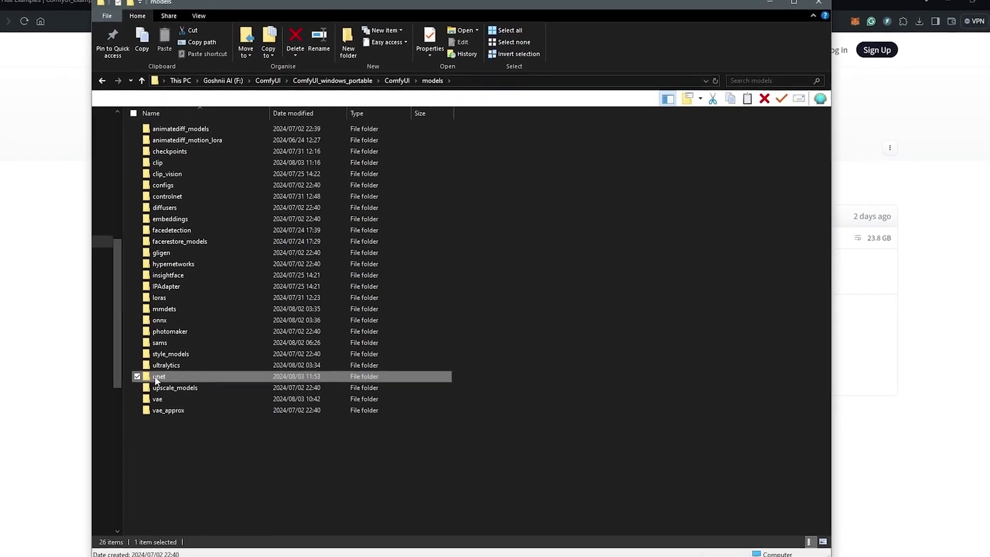
double_click(170, 373)
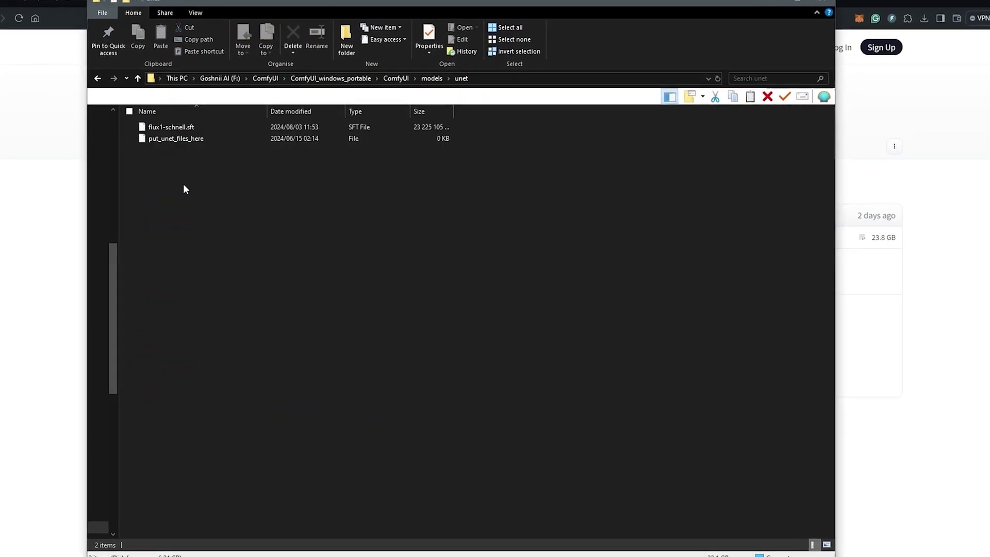
click(177, 129)
click(195, 233)
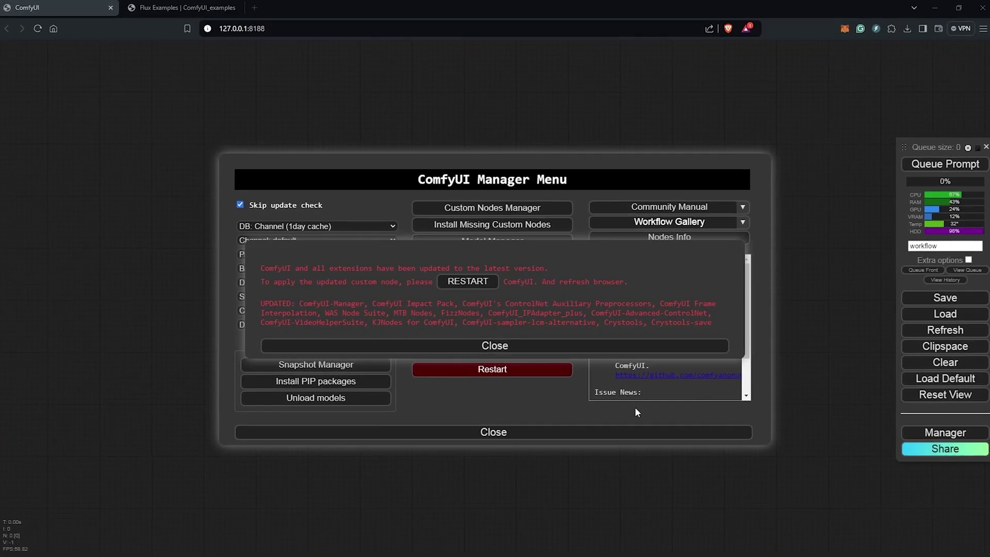
Step: In ComfyUI Manager, dismiss the update notice, run Update ComfyUI, and restart the server
click(509, 352)
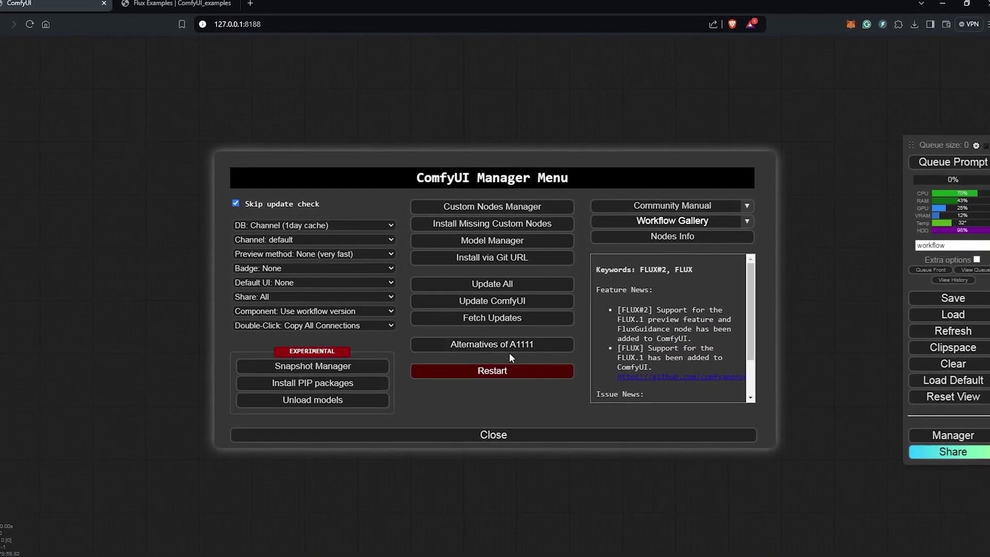
click(494, 307)
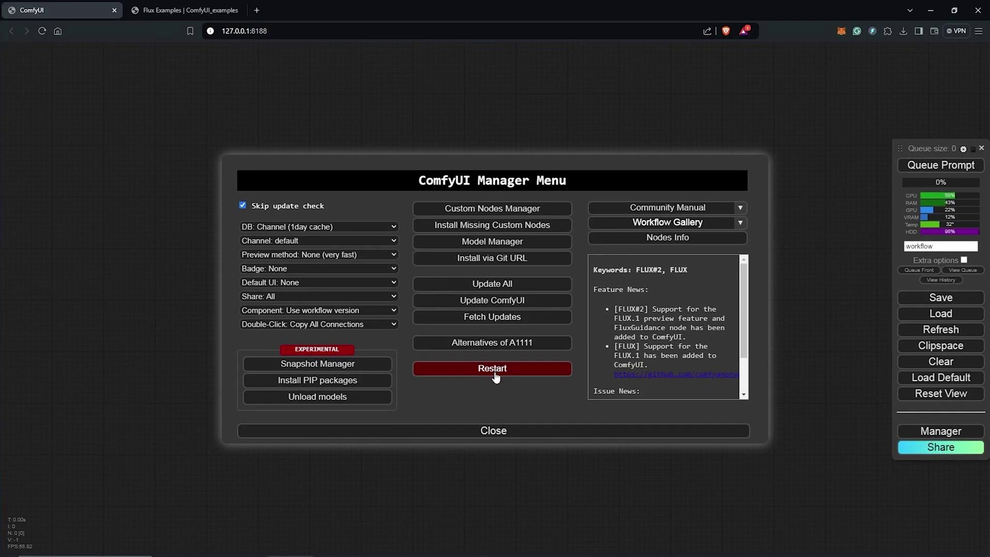
click(495, 378)
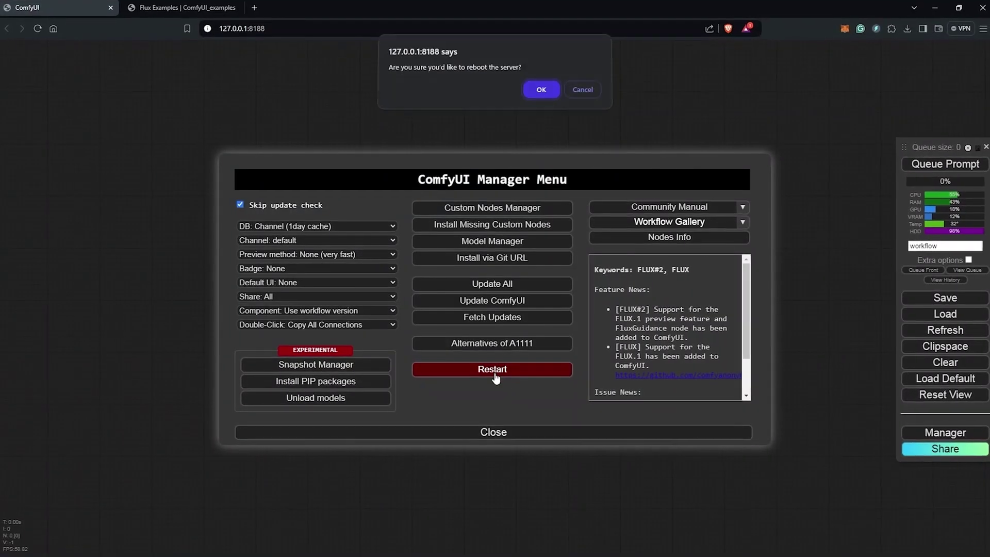
scroll(826, 289, down, 12)
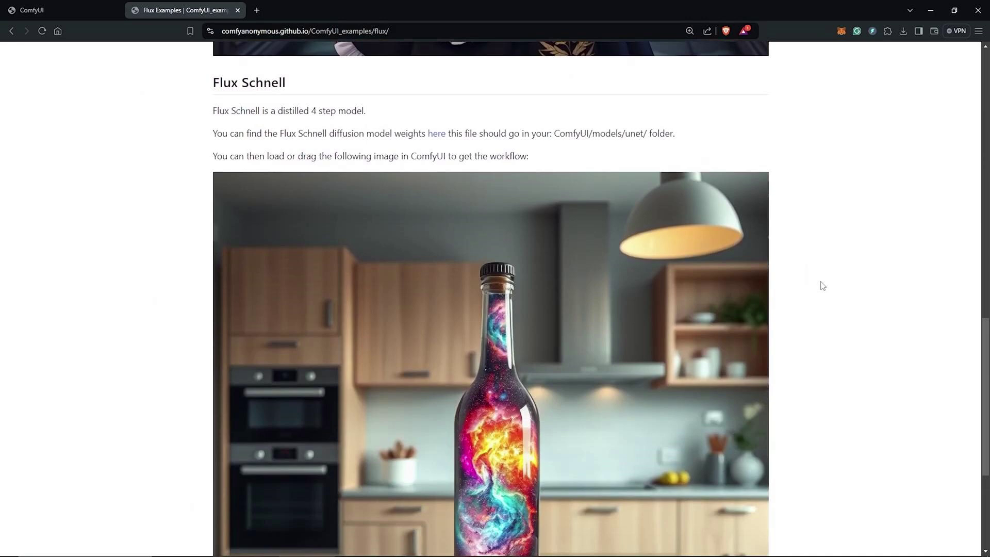
Step: Save the Flux Schnell bottle example image as flux_schnell_example.png
right_click(441, 241)
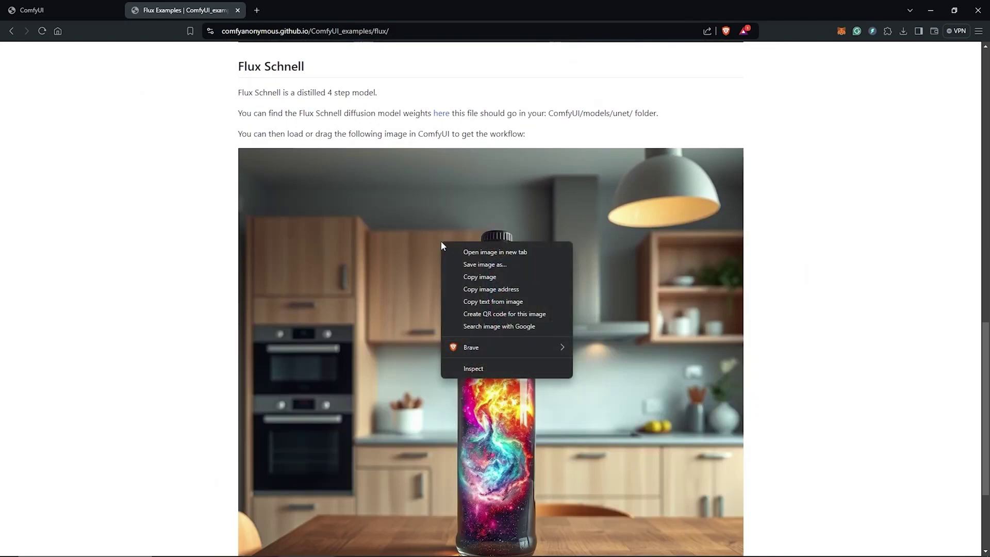
click(462, 264)
click(862, 538)
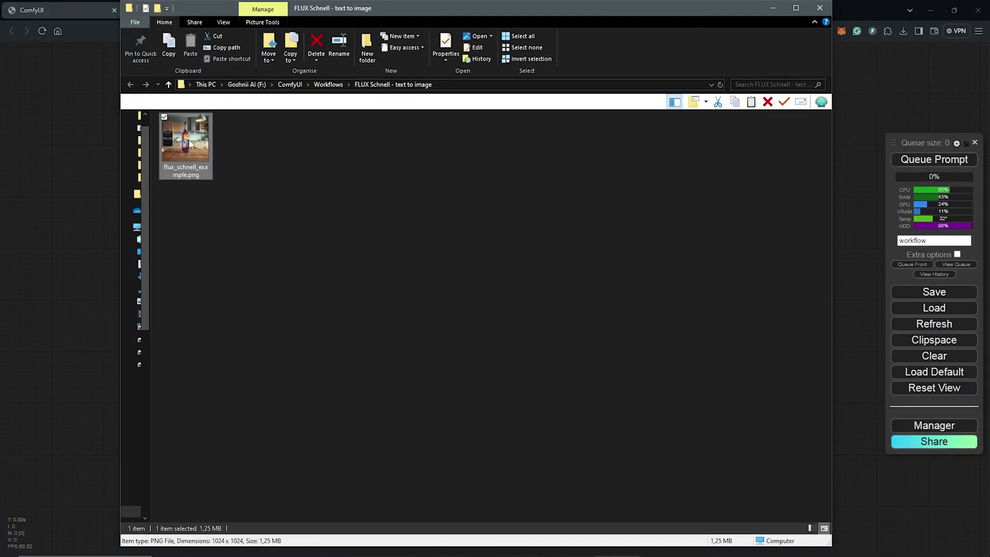
Step: Drop flux_schnell_example.png onto the canvas to load its workflow, then zoom into the DualCLIPLoader
drag(190, 143, 80, 222)
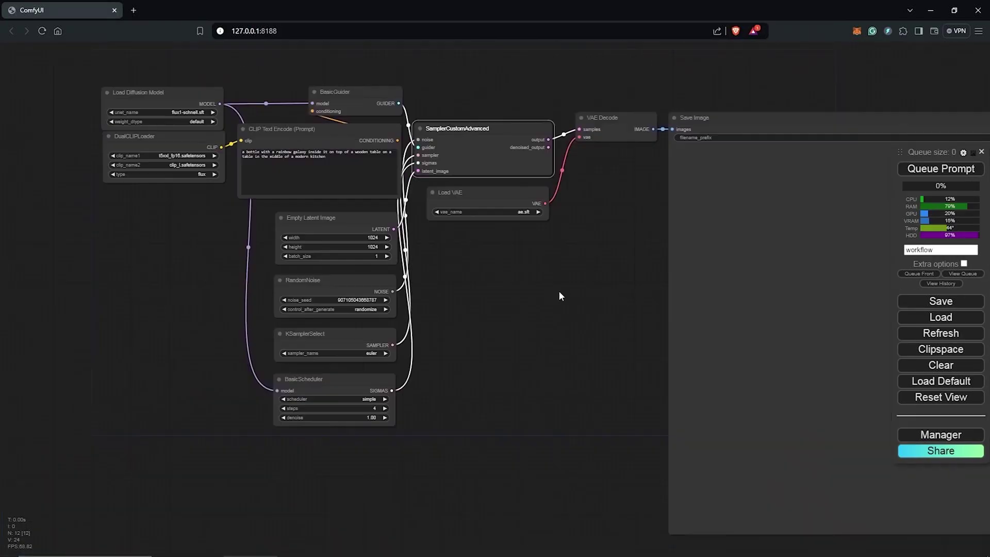
scroll(227, 250, up, 5)
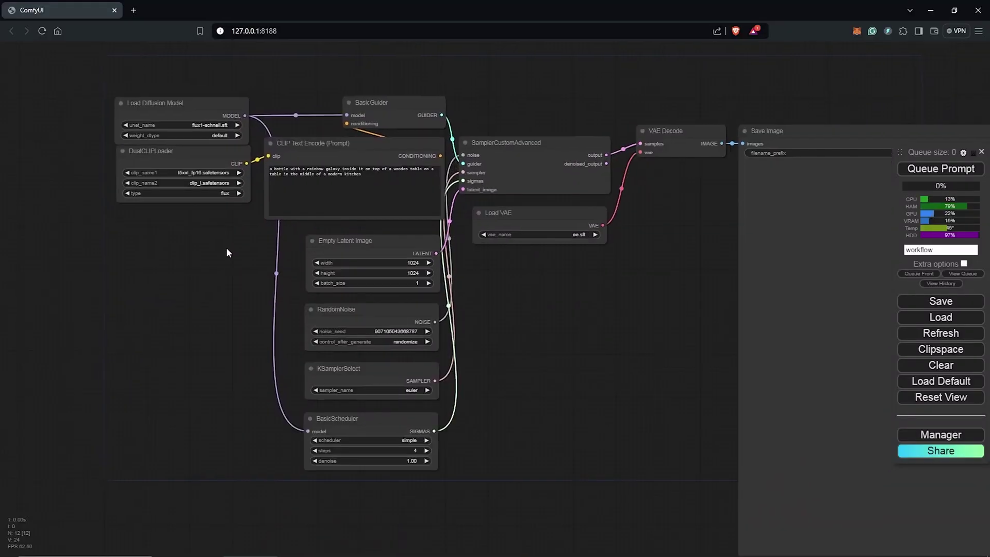
click(272, 269)
scroll(263, 255, up, 3)
scroll(310, 303, up, 3)
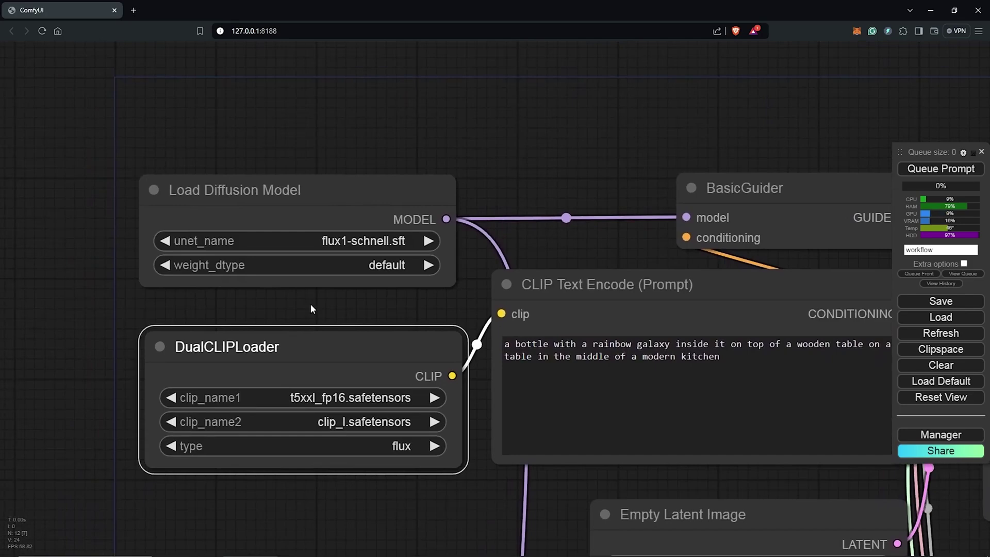
Step: In Load Diffusion Model, keep flux1-schnell.sft as unet_name and set weight_dtype to fp8_e5m2
click(368, 227)
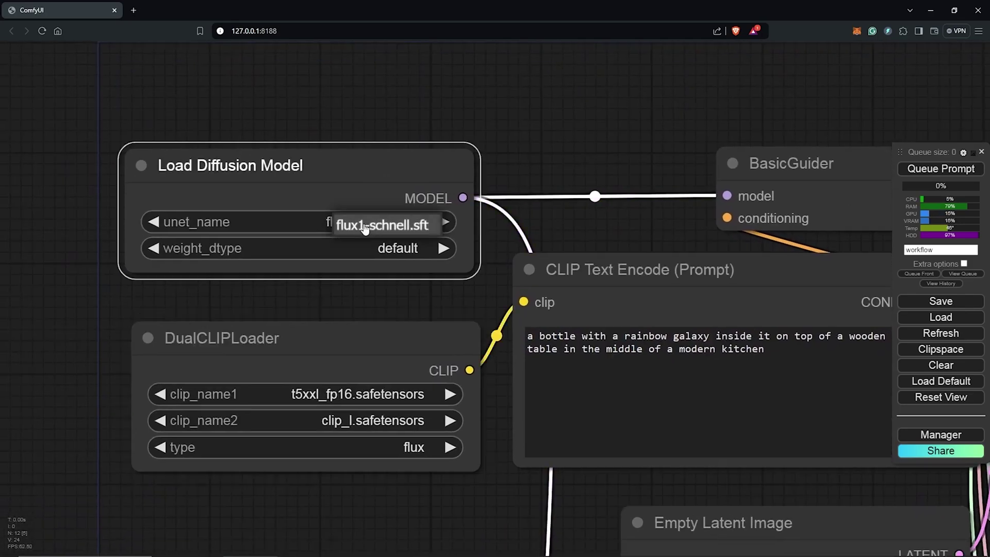
click(385, 230)
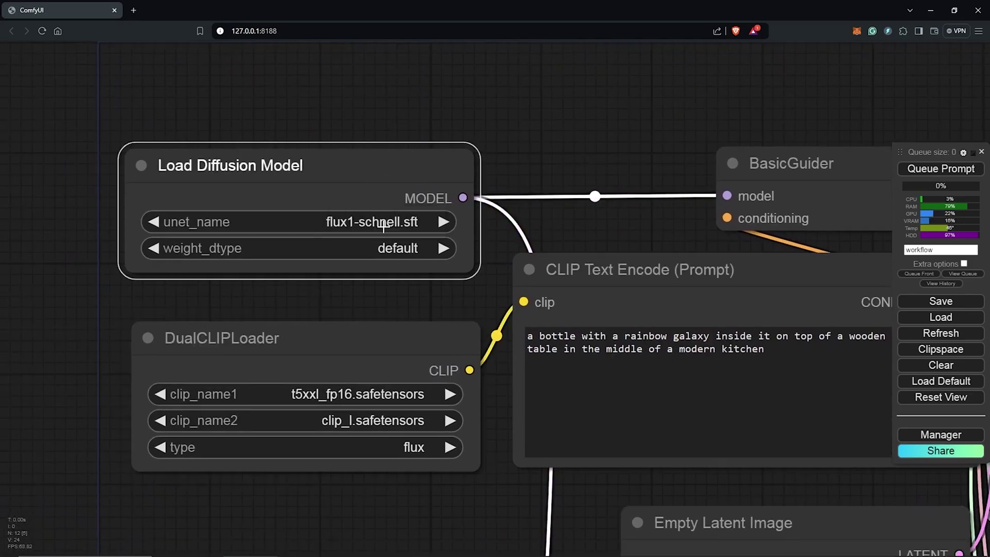
click(501, 215)
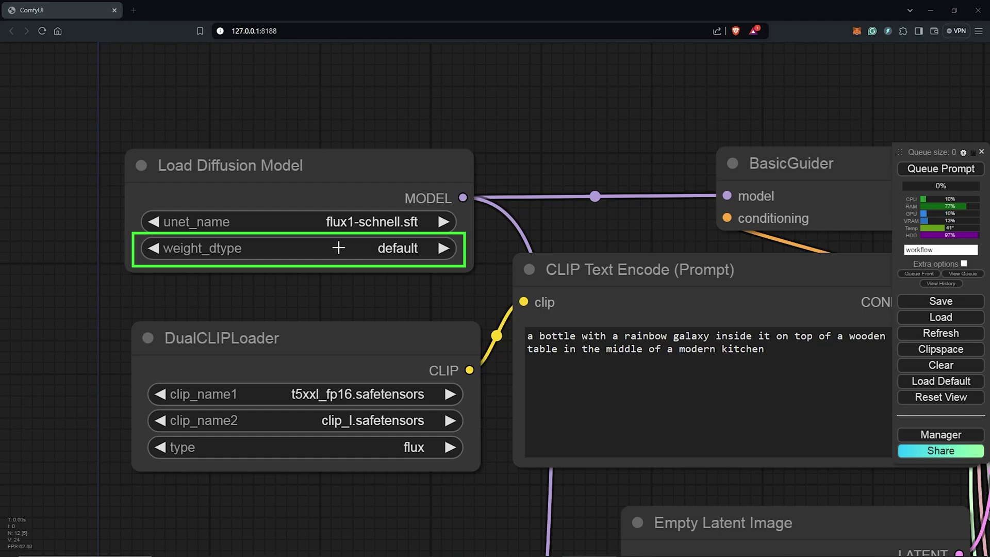
click(382, 248)
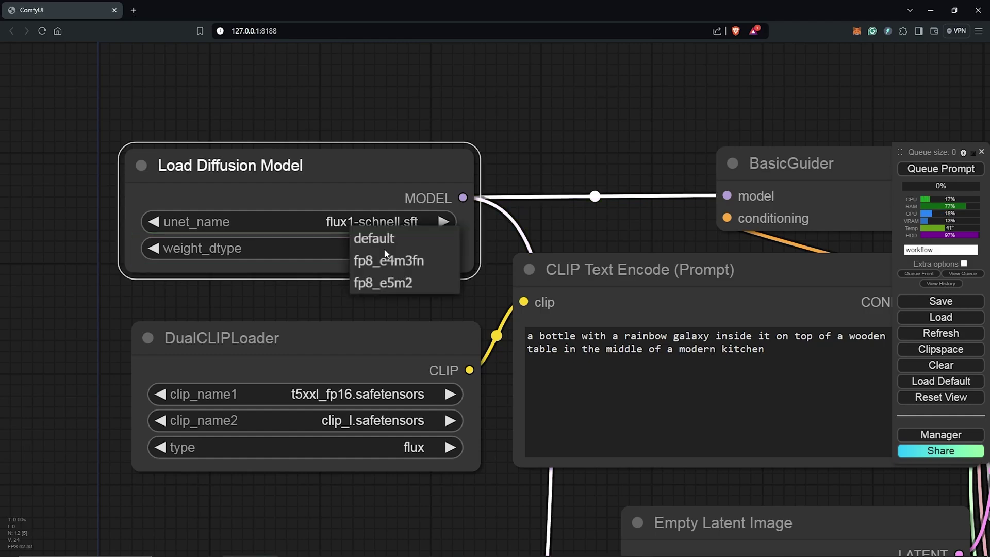
click(384, 283)
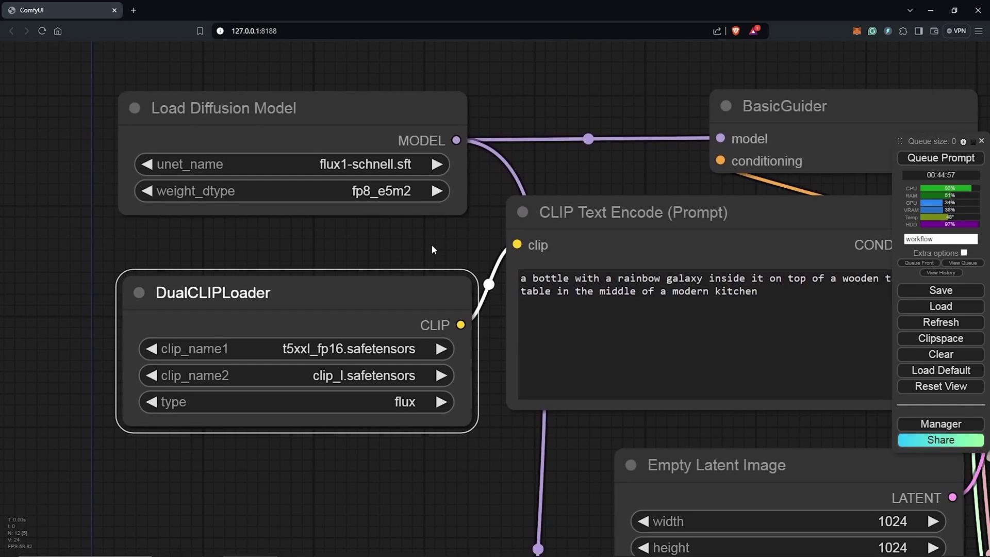
drag(433, 251, 448, 247)
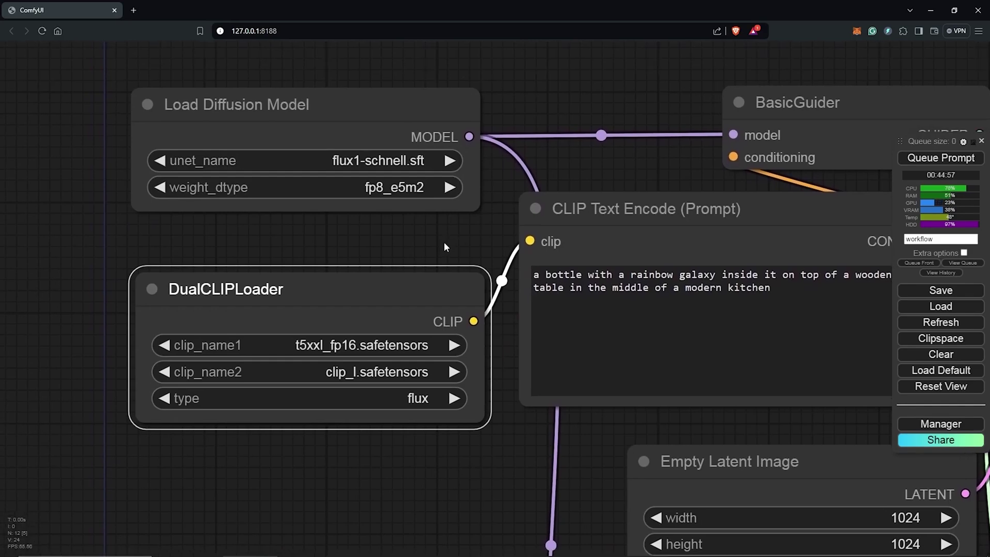
Step: Set clip_name1 to t5xxl_fp8_e4m3fn.safetensors, clip_name2 to clip_l.safetensors, and type to flux
click(326, 347)
click(359, 366)
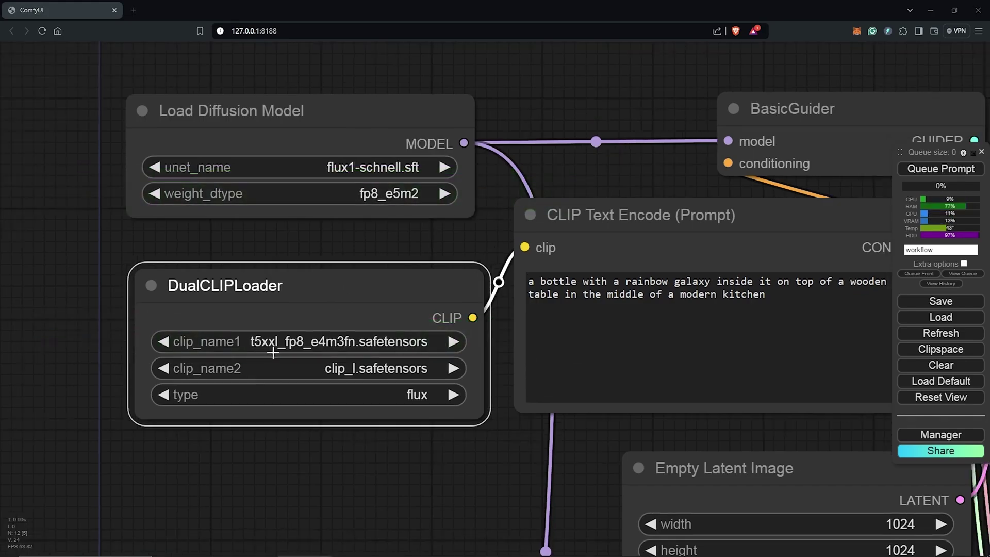
click(340, 368)
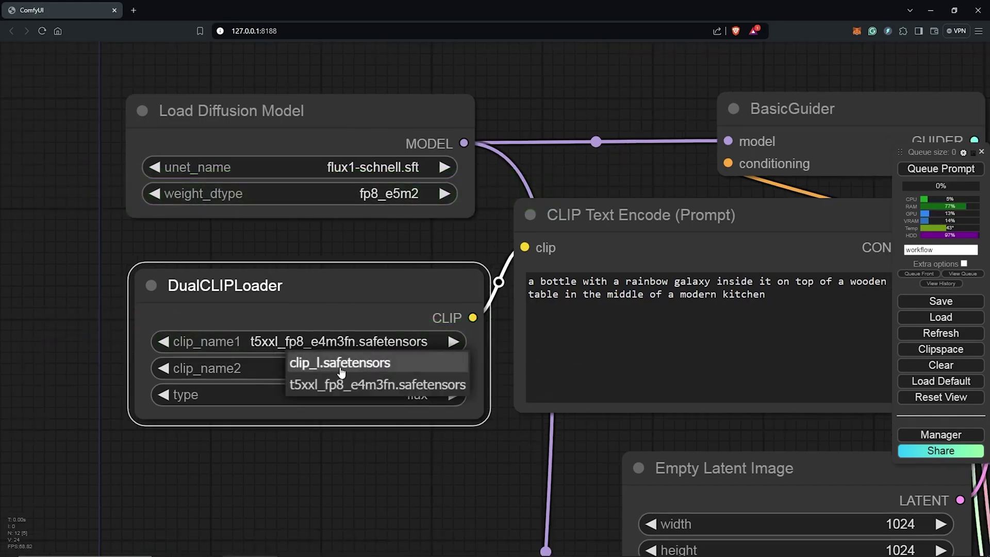
click(341, 367)
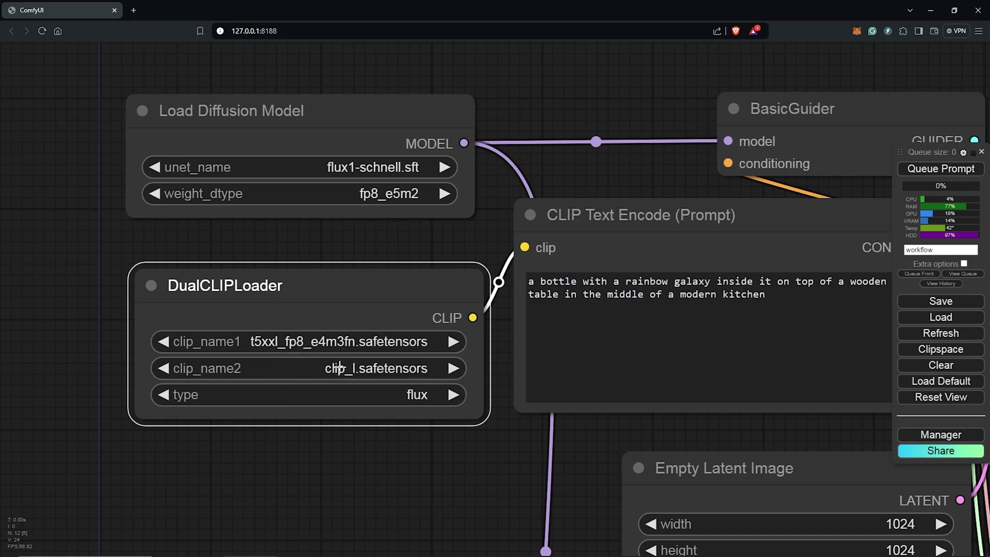
click(405, 394)
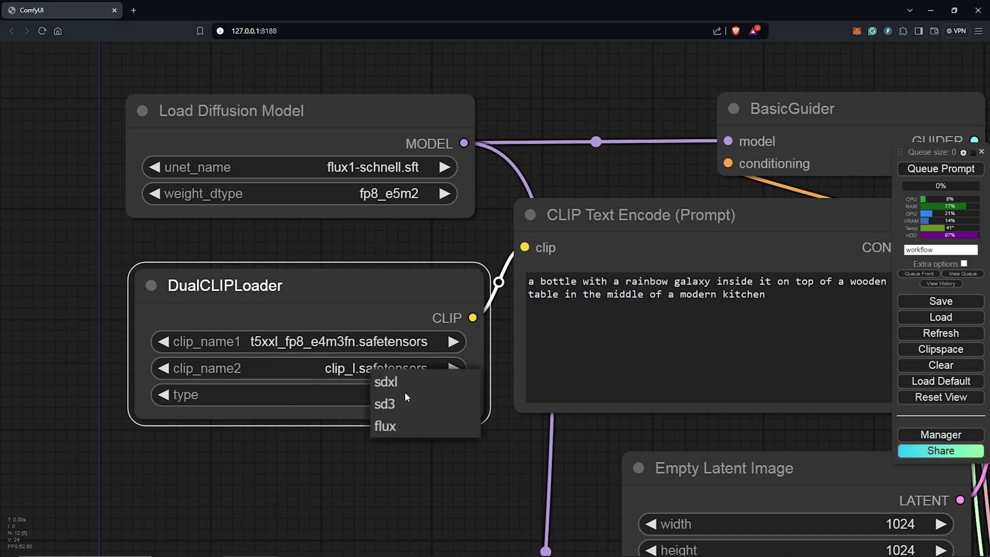
click(388, 428)
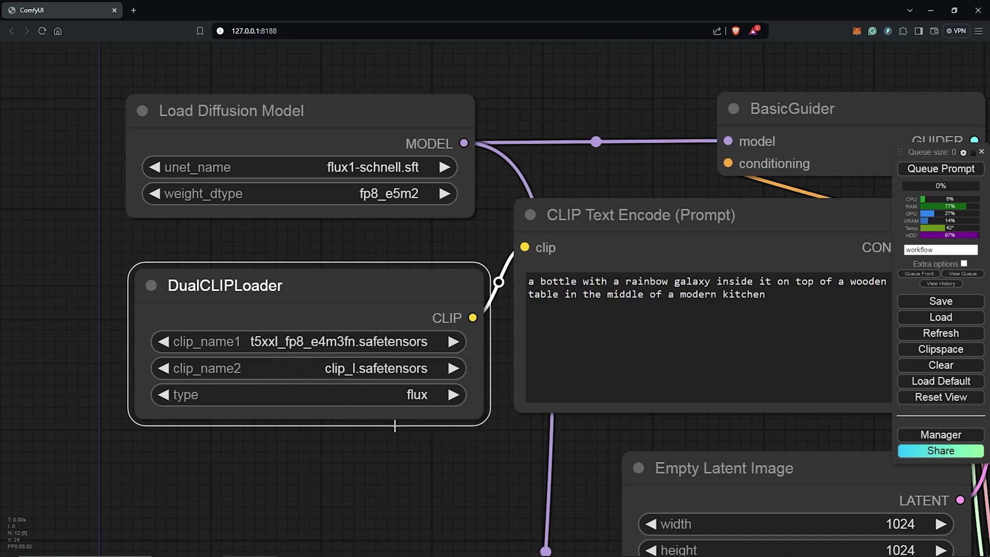
scroll(394, 447, down, 3)
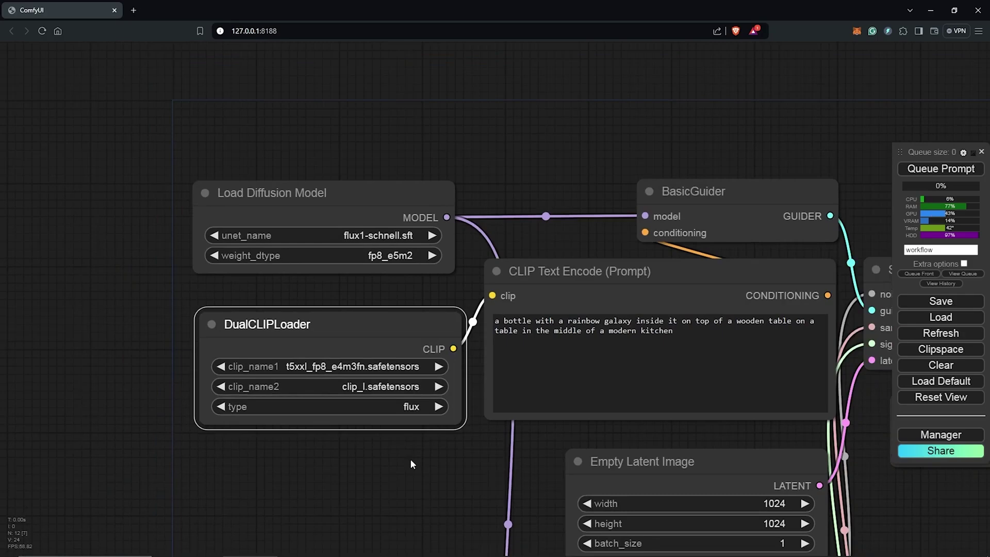
drag(410, 459, 251, 401)
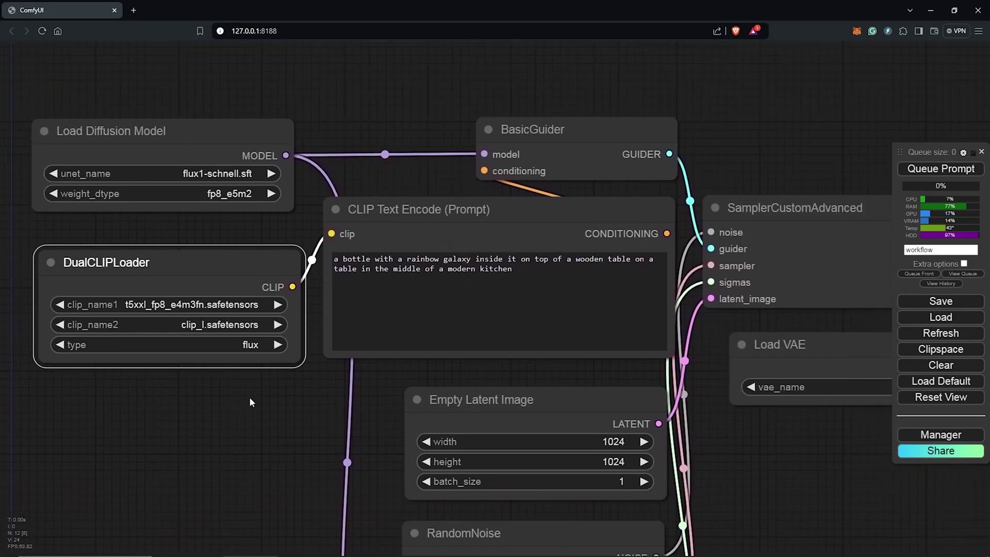
scroll(485, 284, up, 2)
click(617, 186)
key(ctrl+g)
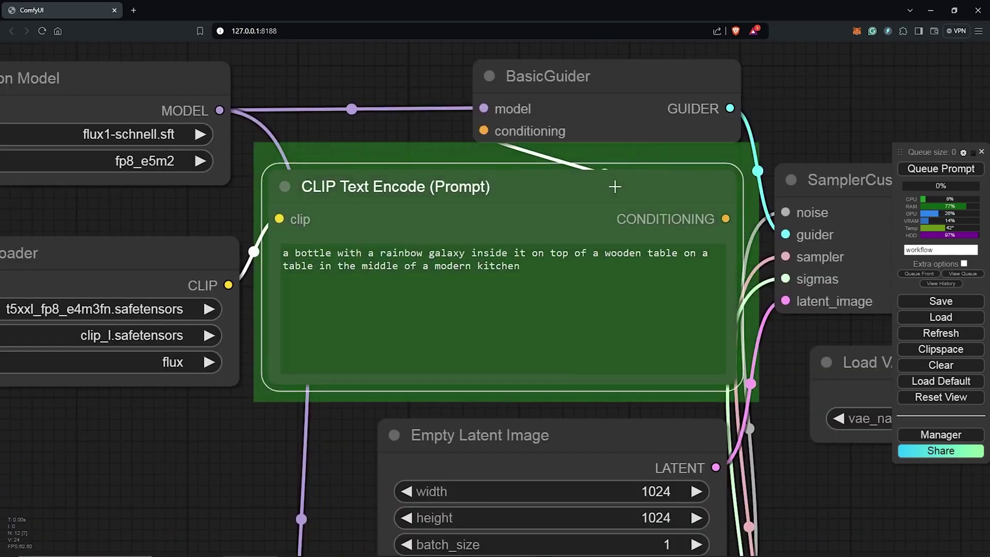
drag(615, 186, 616, 189)
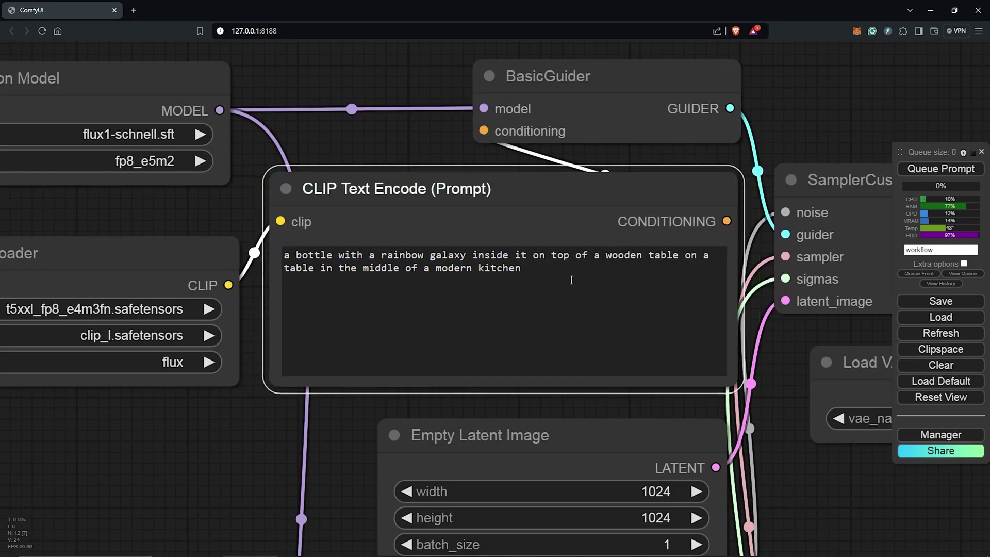
scroll(580, 283, down, 5)
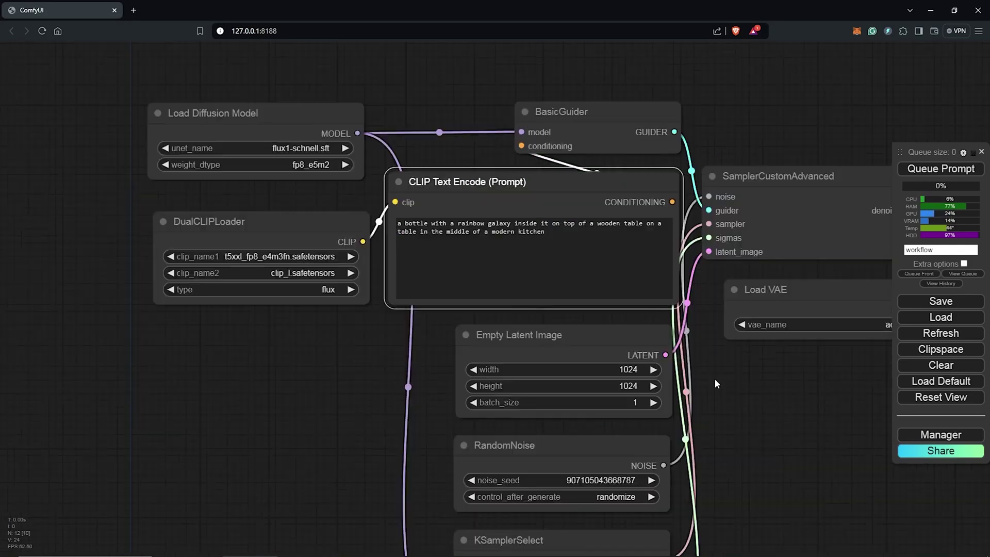
scroll(588, 328, up, 5)
click(590, 335)
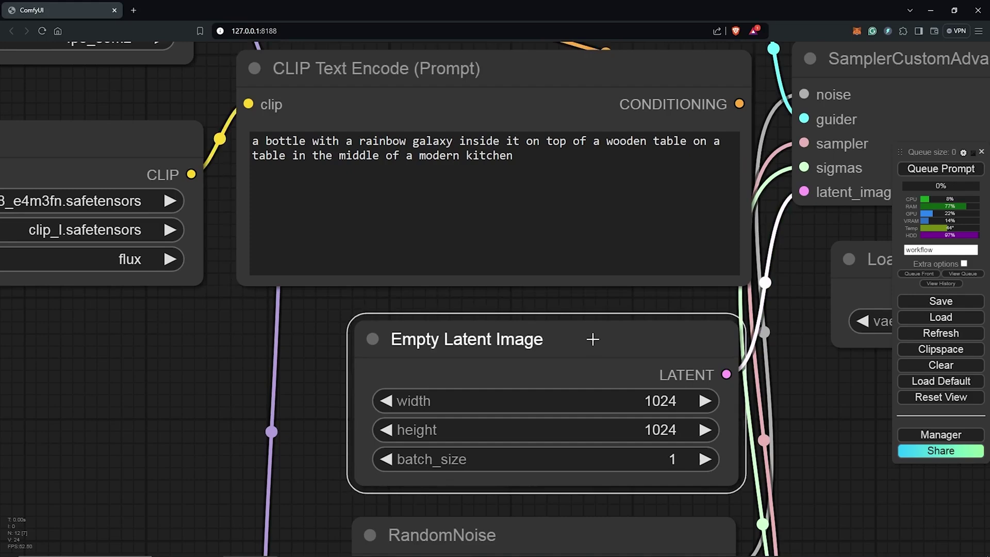
drag(590, 336, 590, 334)
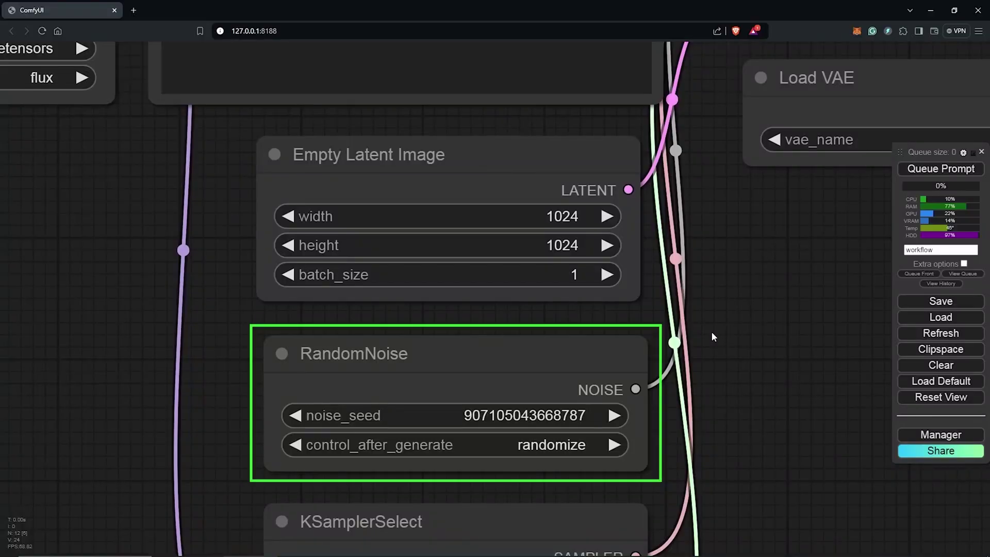
click(542, 446)
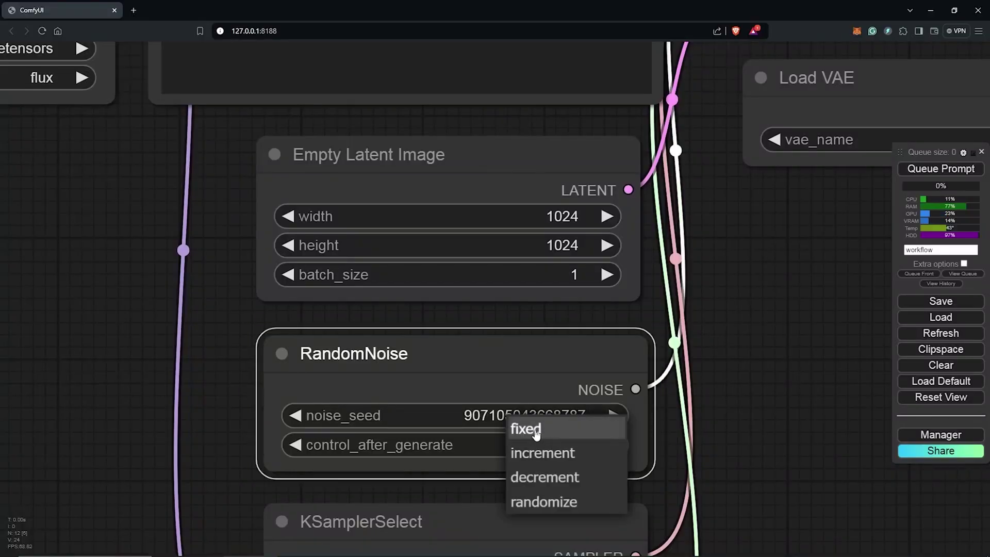
click(572, 502)
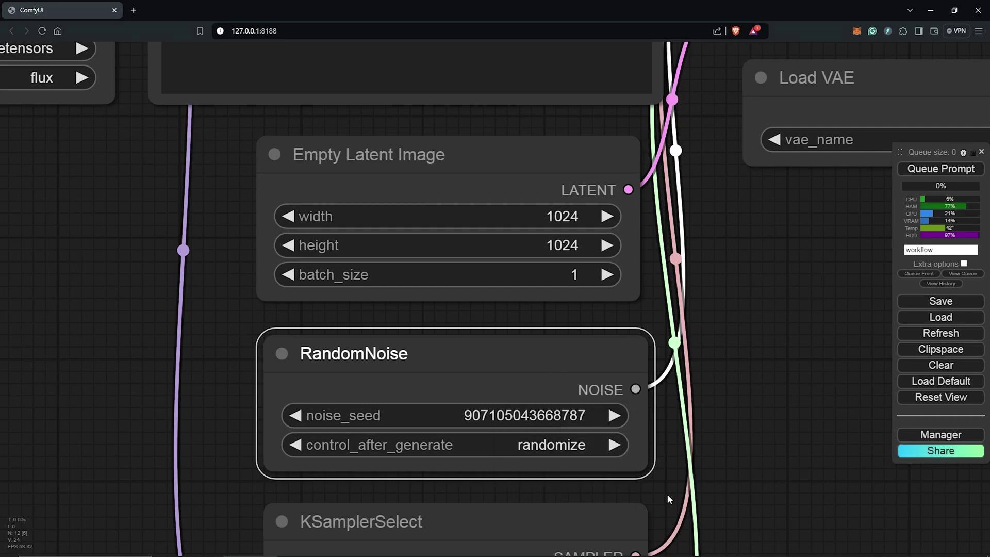
drag(668, 494, 652, 295)
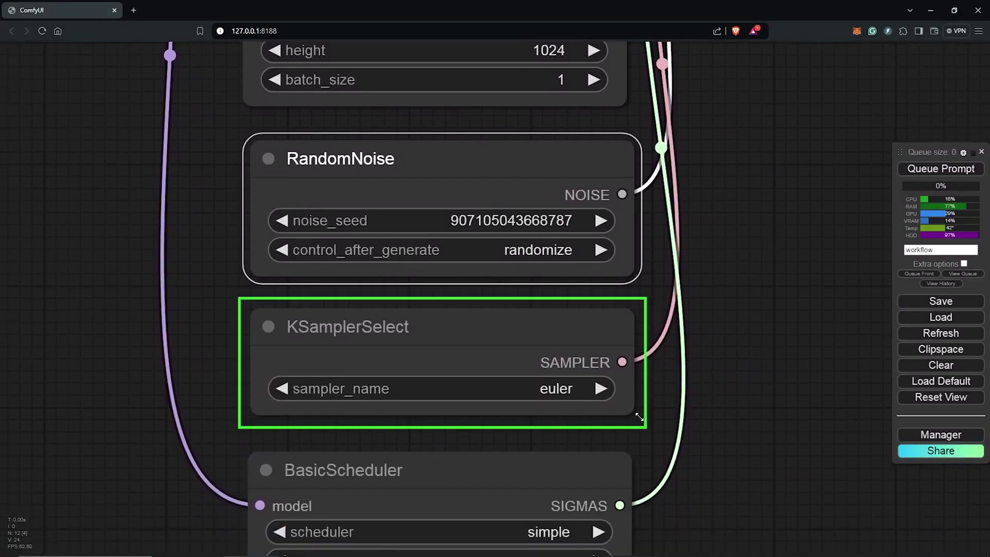
scroll(582, 411, up, 2)
drag(666, 438, 676, 430)
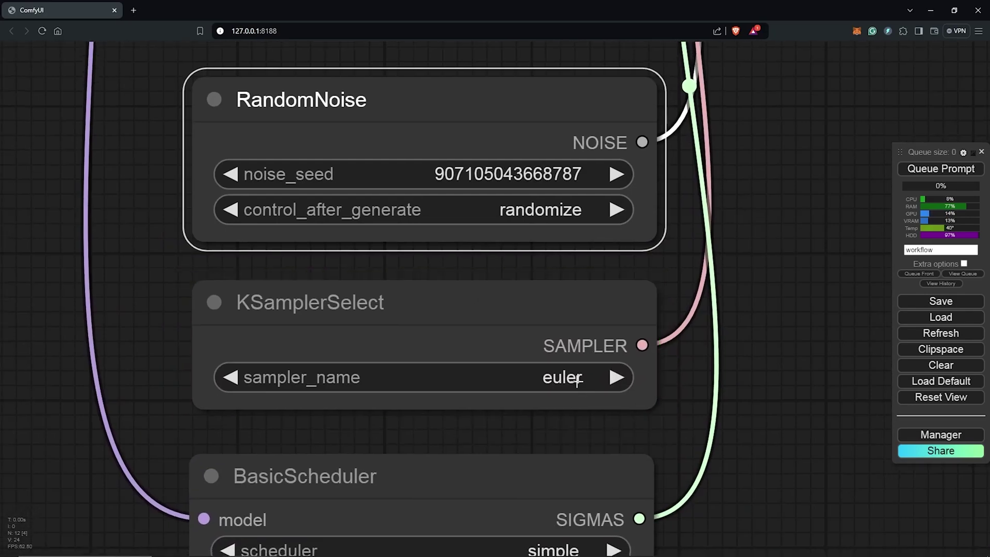
click(541, 381)
scroll(524, 388, down, 5)
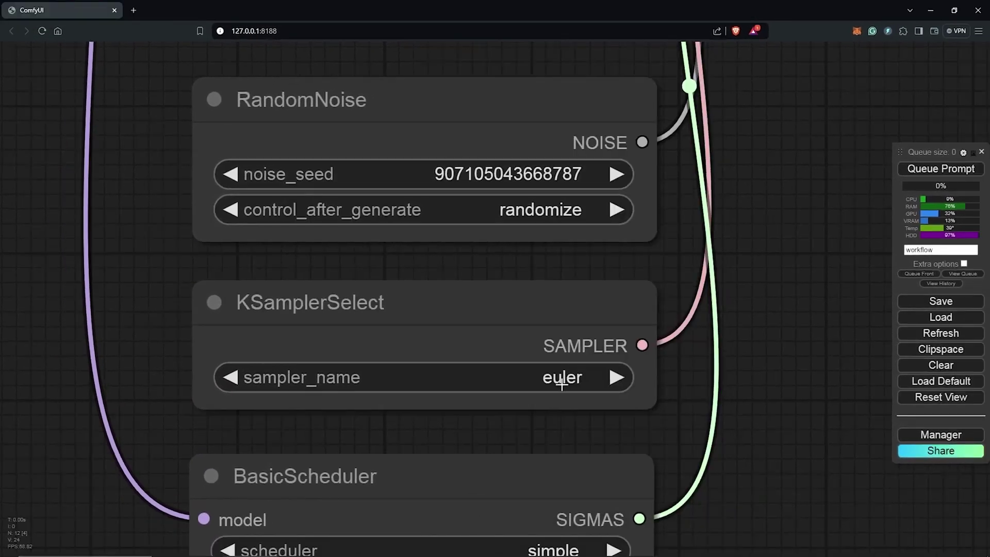
scroll(641, 465, down, 4)
scroll(692, 487, up, 3)
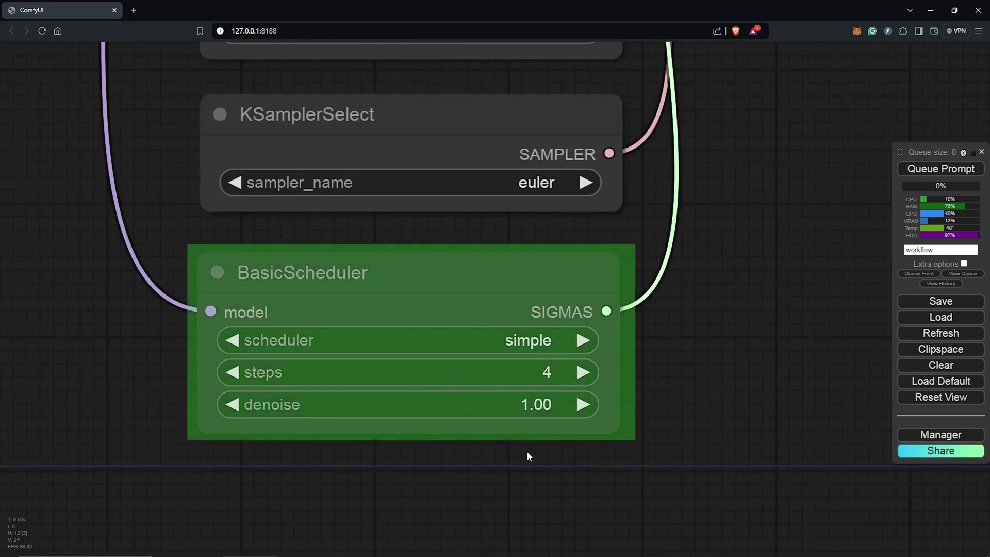
scroll(671, 480, down, 3)
Step: Select the Load VAE node to confirm it uses ae.sft
scroll(605, 471, up, 5)
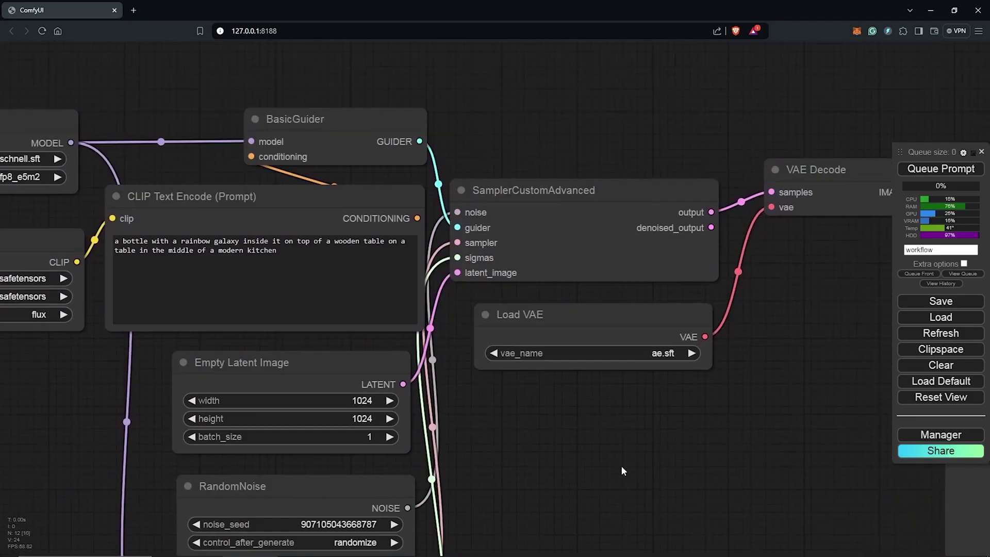
scroll(680, 457, up, 3)
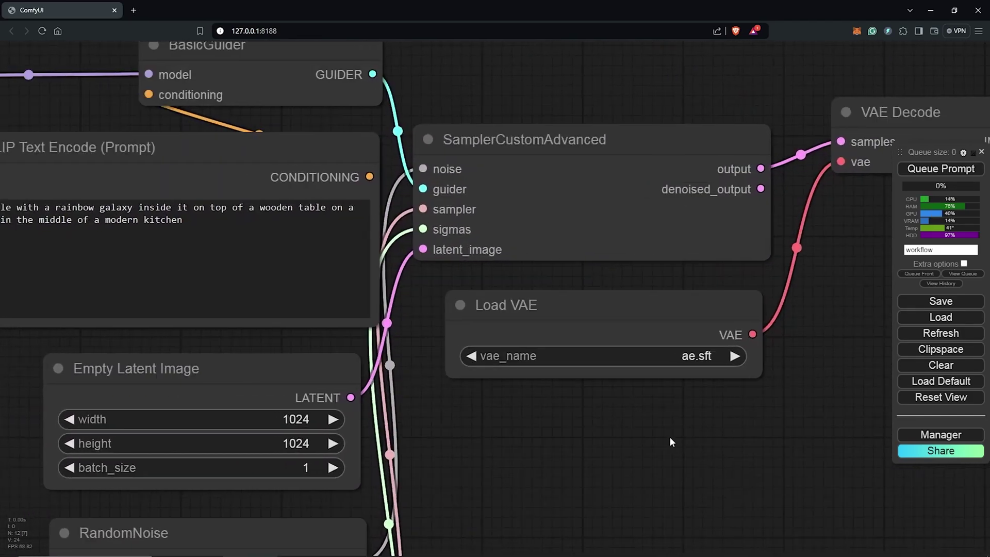
click(650, 304)
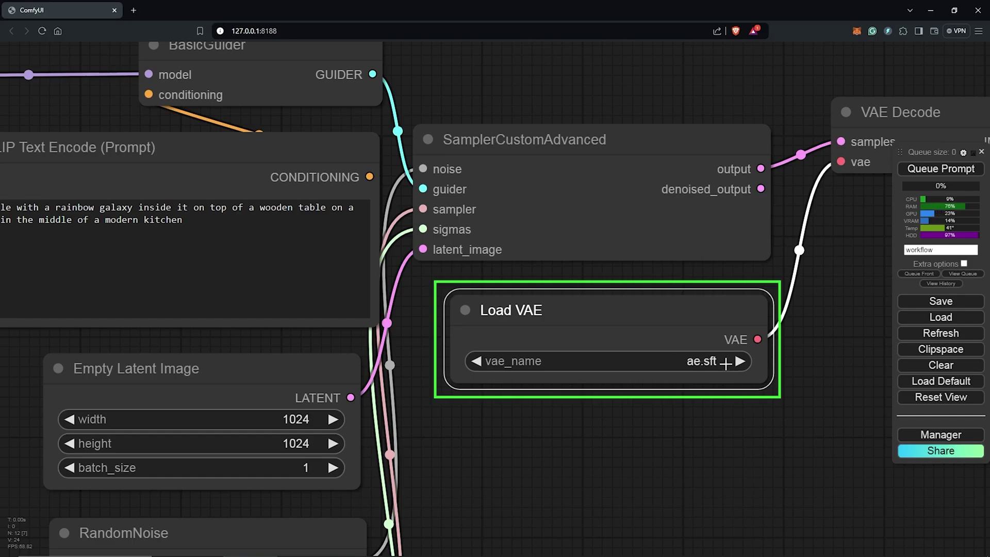
Step: Zoom out and pan so the whole workflow, including the Save Image node, is visible
scroll(791, 415, down, 2)
drag(791, 416, 474, 346)
scroll(598, 321, down, 3)
scroll(255, 407, down, 3)
drag(255, 406, 428, 360)
scroll(429, 361, up, 1)
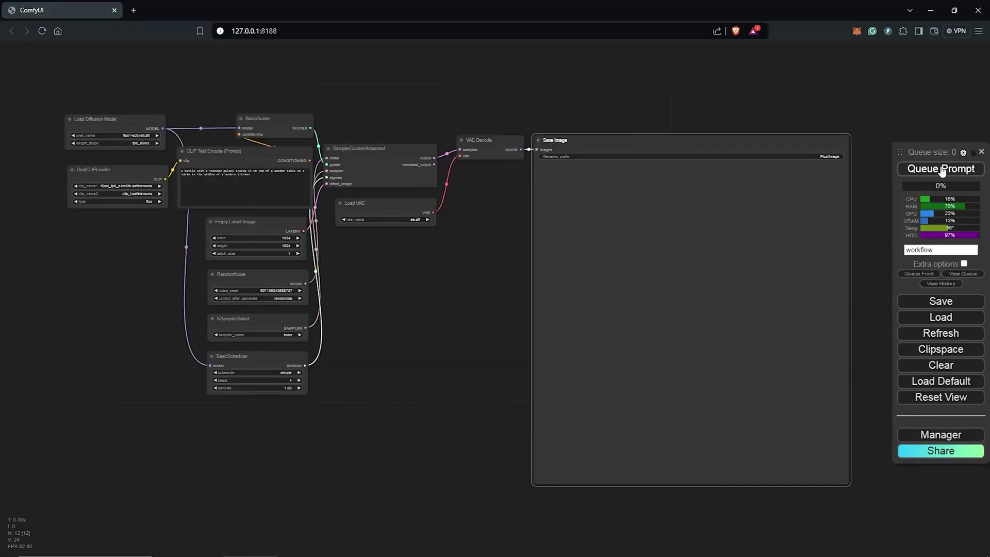
Step: Queue the workflow and view the 1024×1024 galaxy-bottle-on-kitchen-table image in Save Image
click(941, 170)
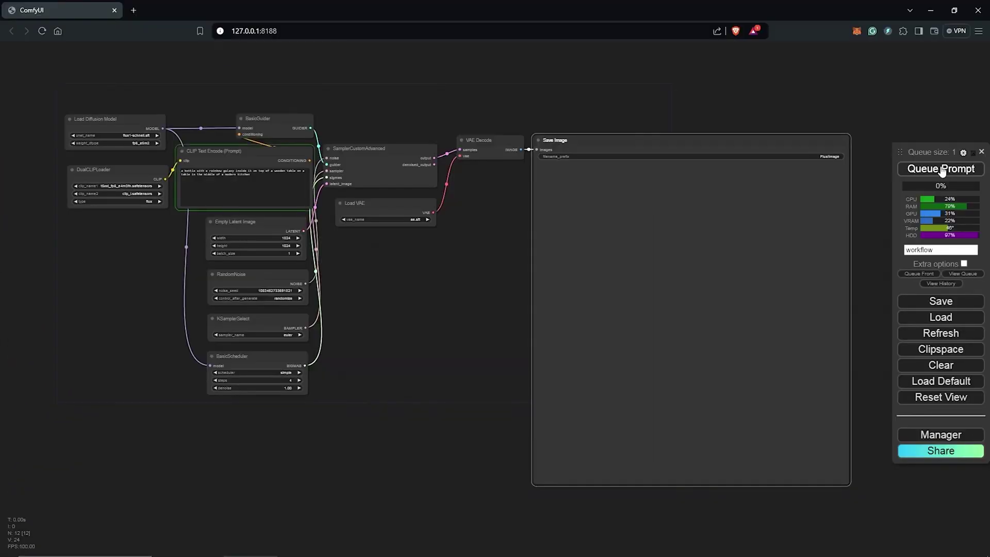
scroll(485, 306, up, 5)
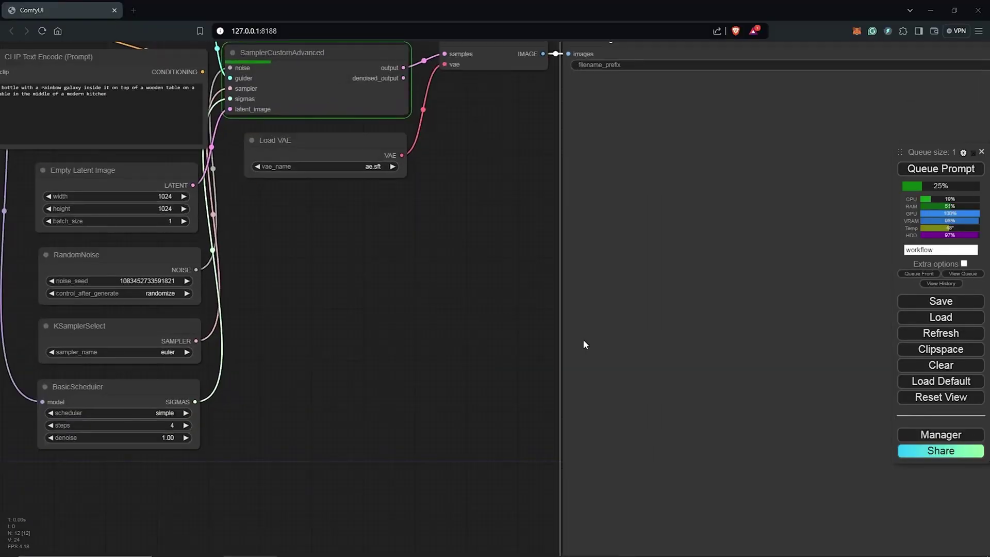
scroll(585, 343, up, 2)
scroll(596, 357, down, 2)
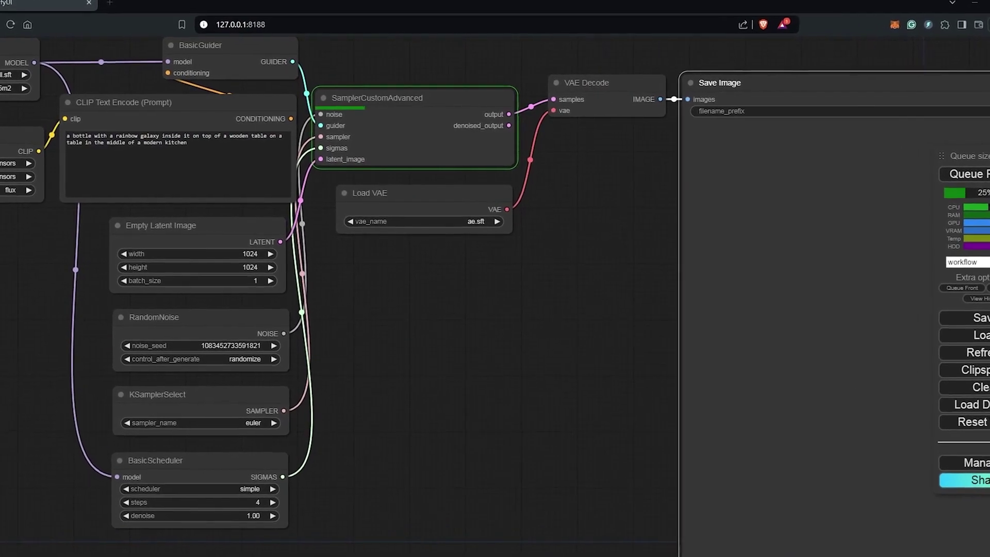
drag(855, 179, 612, 206)
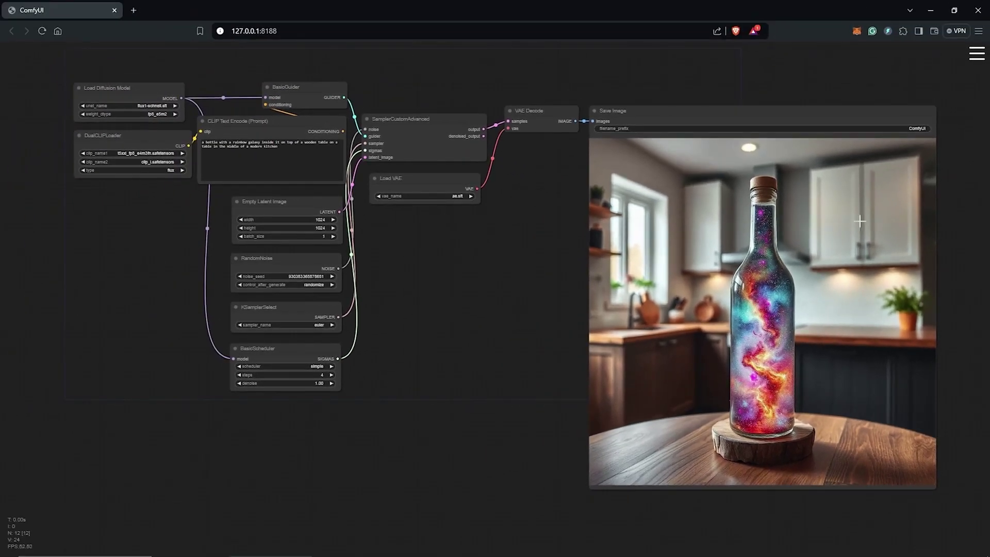
scroll(410, 220, up, 8)
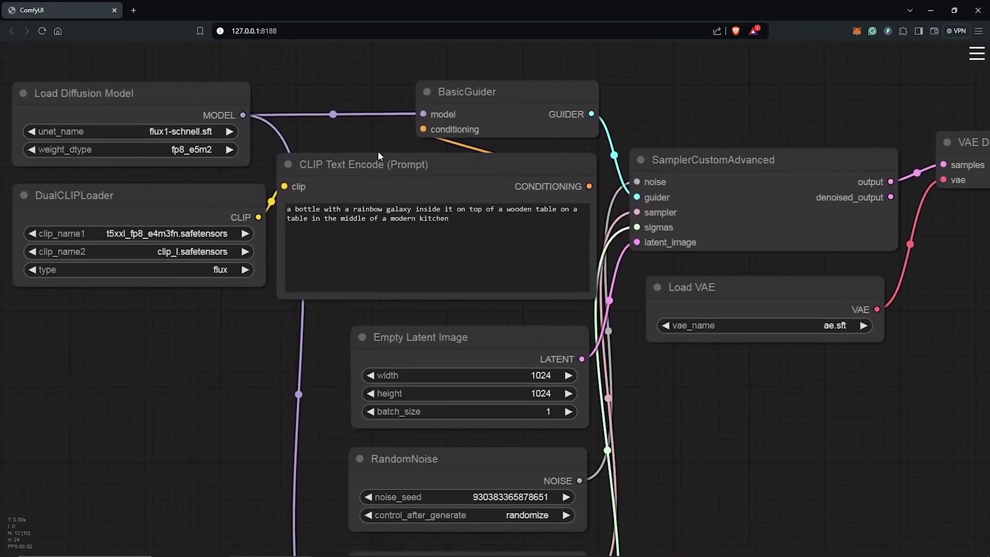
Step: Colour the CLIP Text Encode prompt node green
right_click(378, 152)
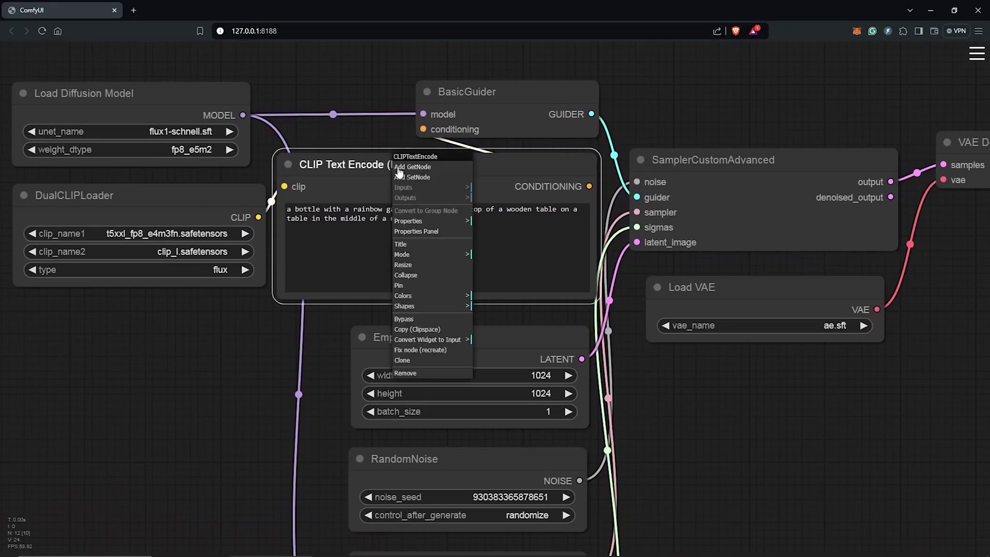
click(441, 283)
click(498, 329)
Step: Clear the old prompt text and paste in the new vampire street-scene prompt
scroll(466, 152, up, 5)
click(361, 258)
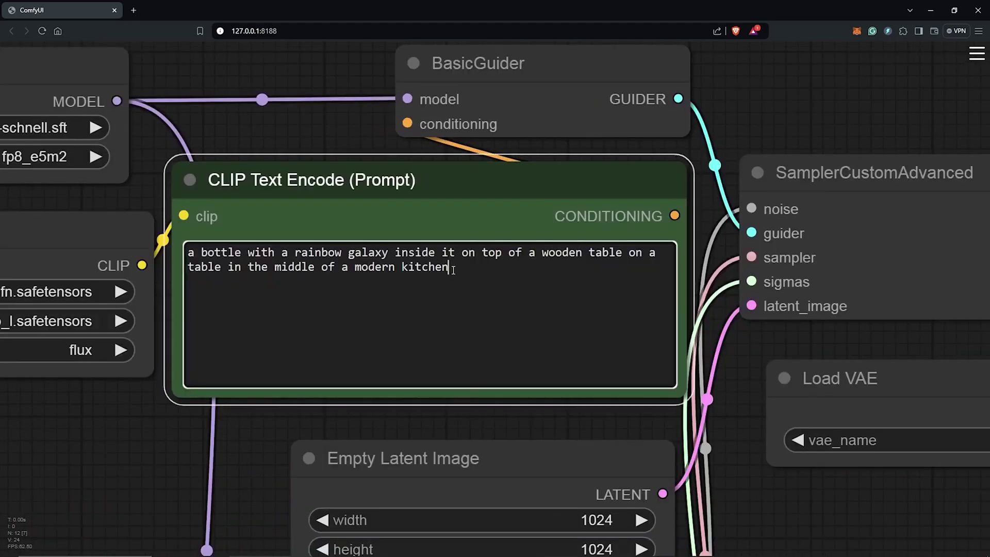
key(ctrl+a)
key(BackSpace)
right_click(333, 222)
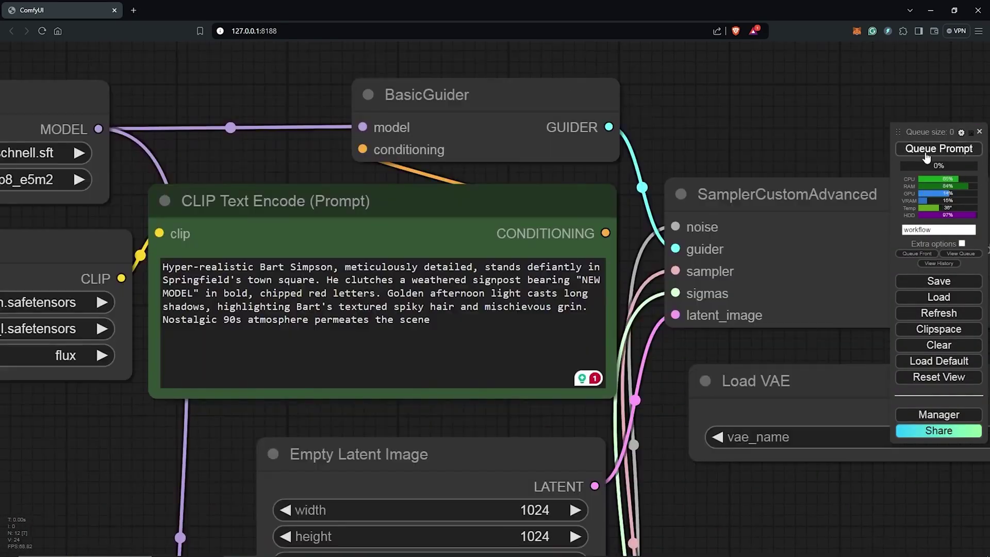
Step: Queue the vampire prompt at batch size 4 and view the generated images
click(925, 148)
drag(730, 135, 442, 147)
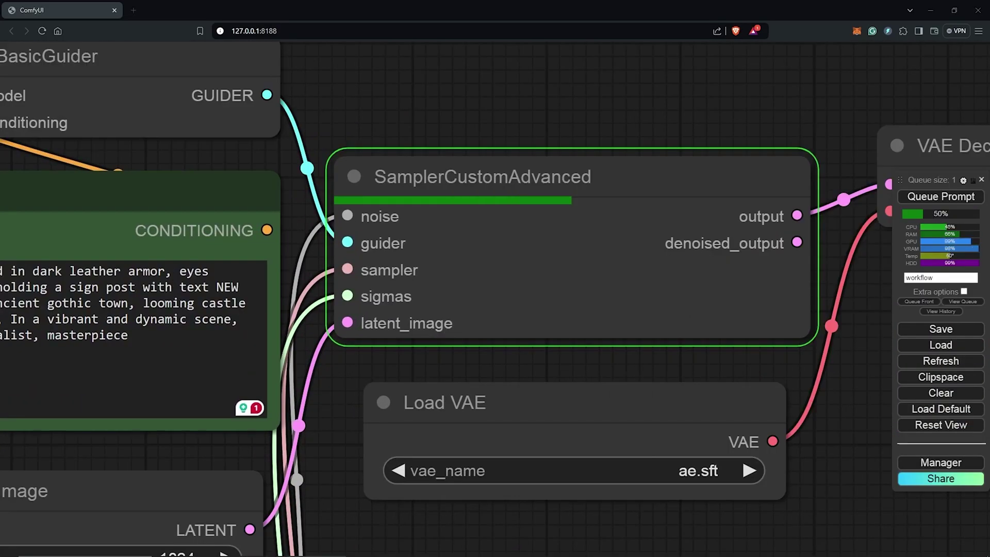
drag(642, 391, 584, 459)
scroll(584, 454, down, 10)
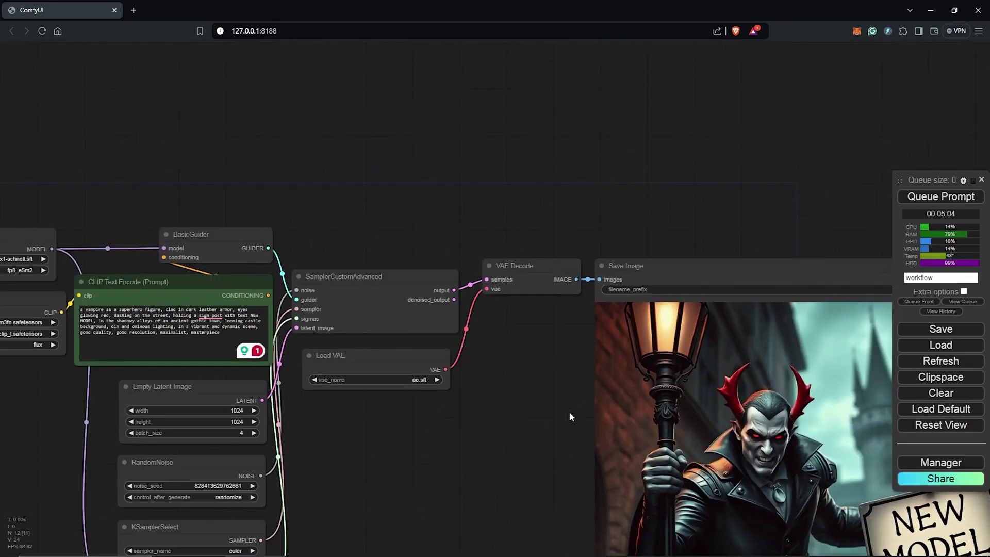